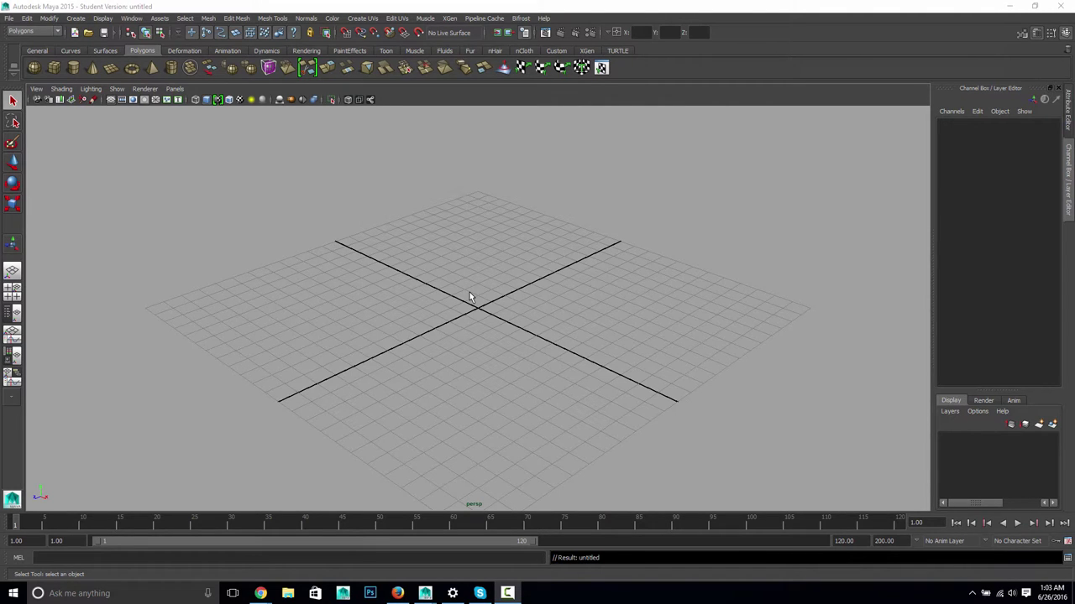
# Switch the viewport from the perspective camera to the front orthographic view.
pyautogui.press('space')
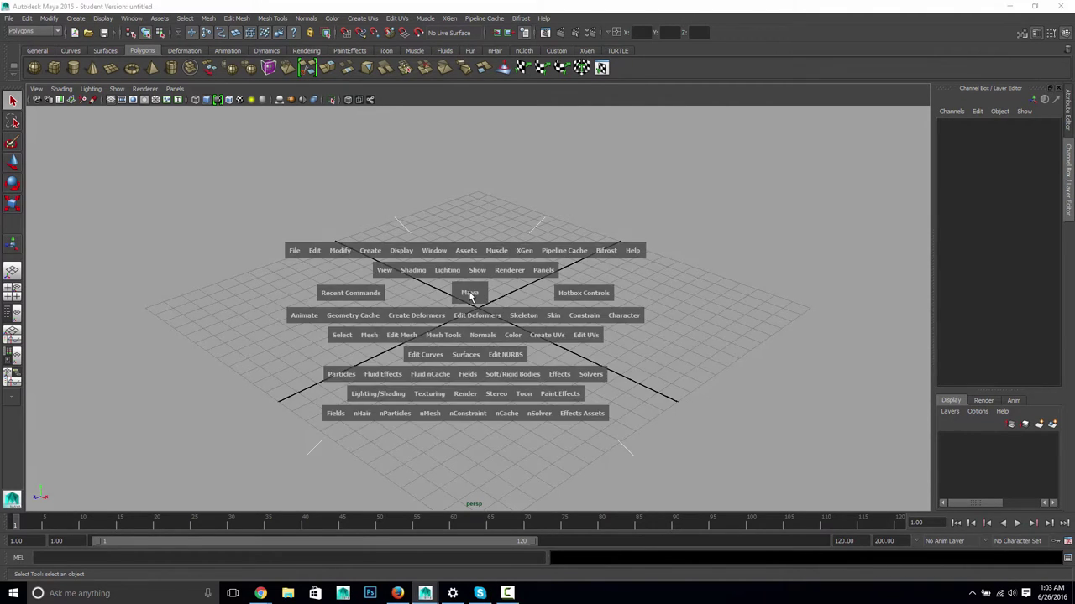
pyautogui.moveTo(470, 296); pyautogui.dragTo(470, 320)
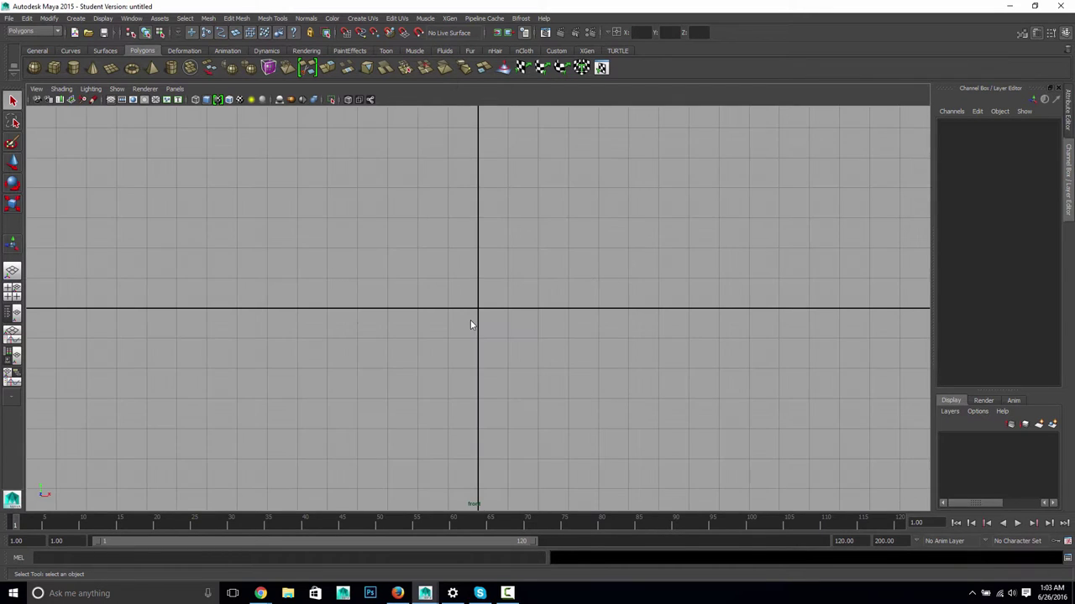
# Import SRAM_X9_Crank_FATBIKE_GXP100_Front_md.jpg from summer-2016/ANM623/Module_02 as a front-view image plane.
pyautogui.click(36, 89)
pyautogui.moveTo(95, 269)
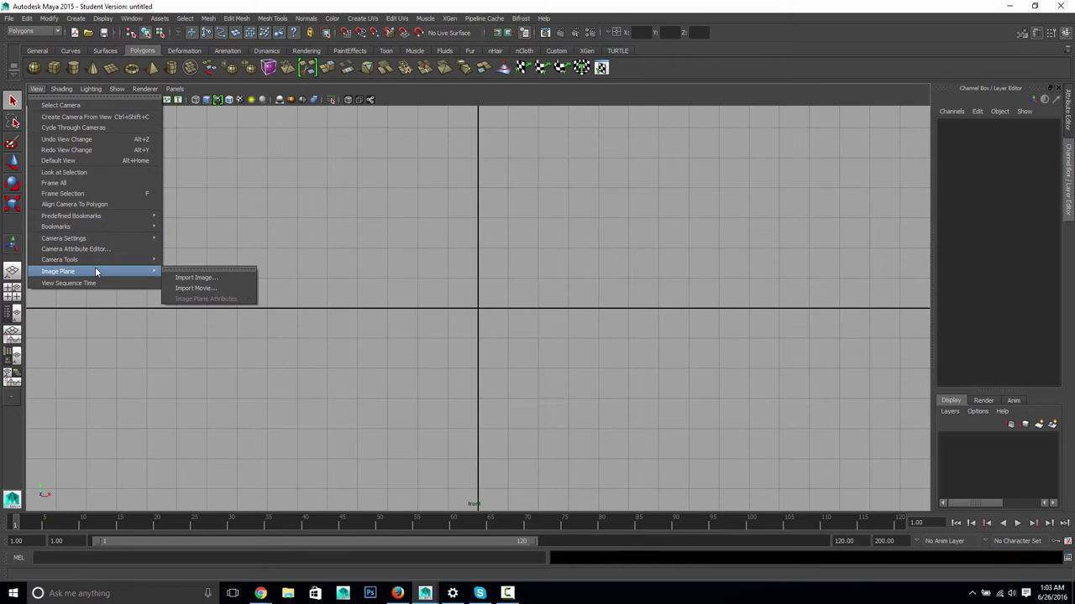
pyautogui.click(184, 279)
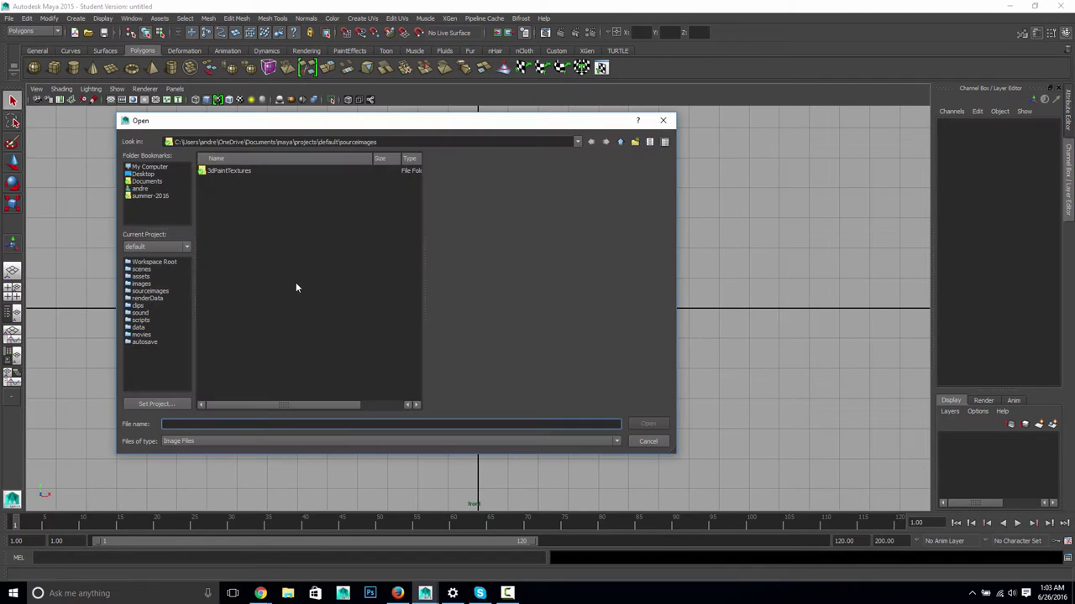
pyautogui.click(151, 196)
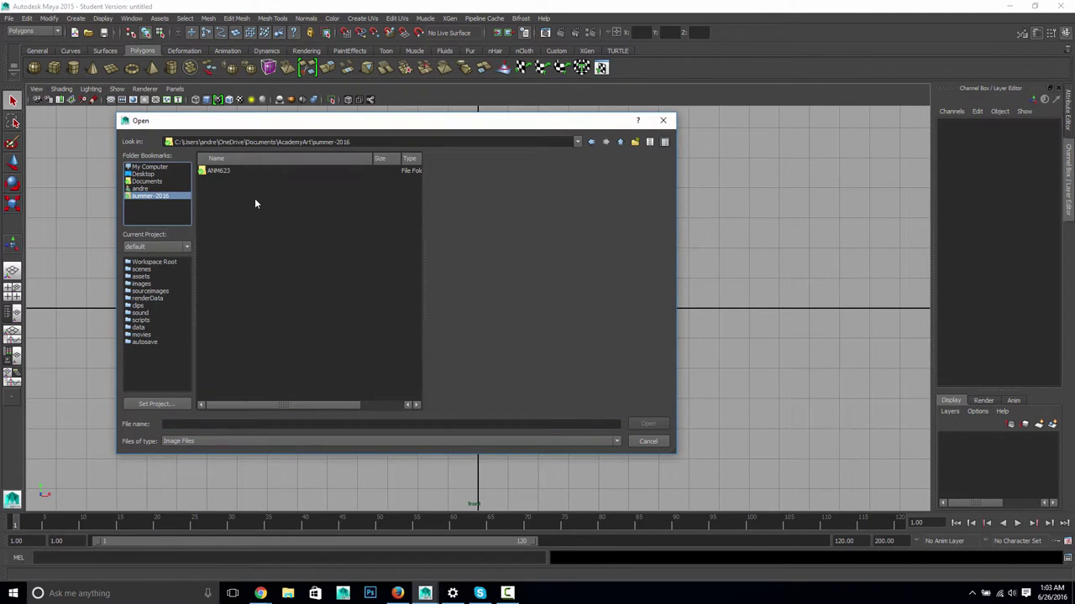
pyautogui.doubleClick(250, 172)
pyautogui.doubleClick(245, 177)
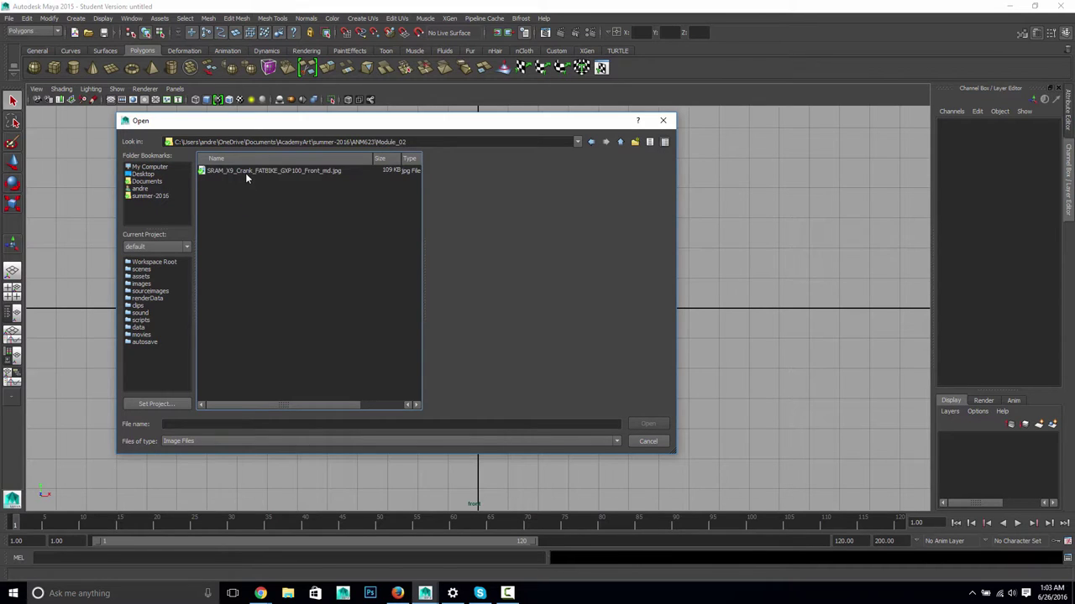
pyautogui.doubleClick(245, 171)
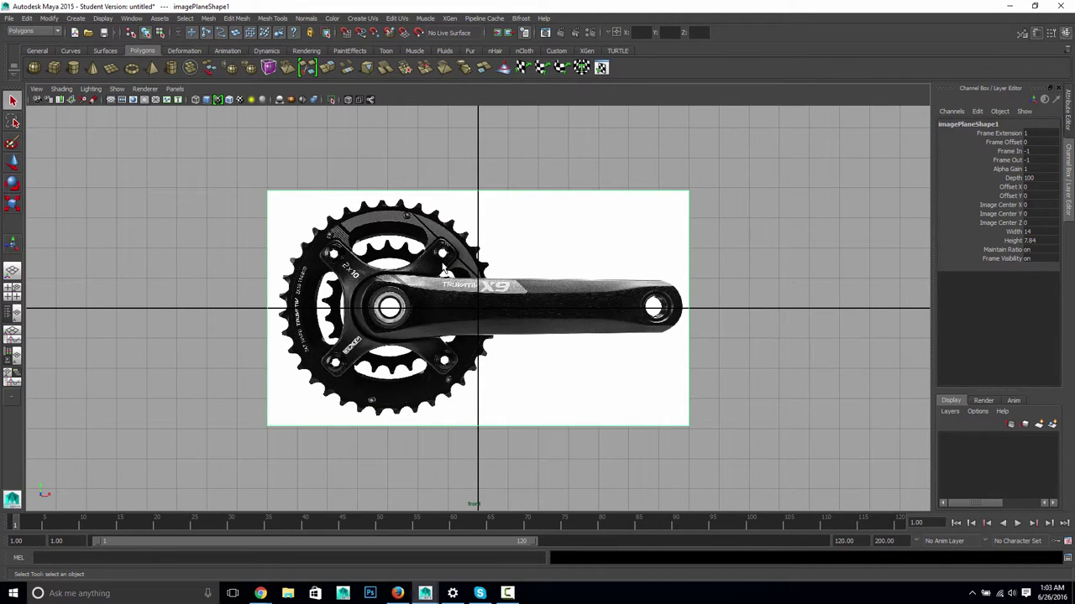
# Push the crank image plane back to about Z -0.148, keeping it centred in X.
pyautogui.press('space')
pyautogui.moveTo(446, 274); pyautogui.dragTo(528, 296)
pyautogui.press('w')
pyautogui.hotkey('ctrl', 'z')
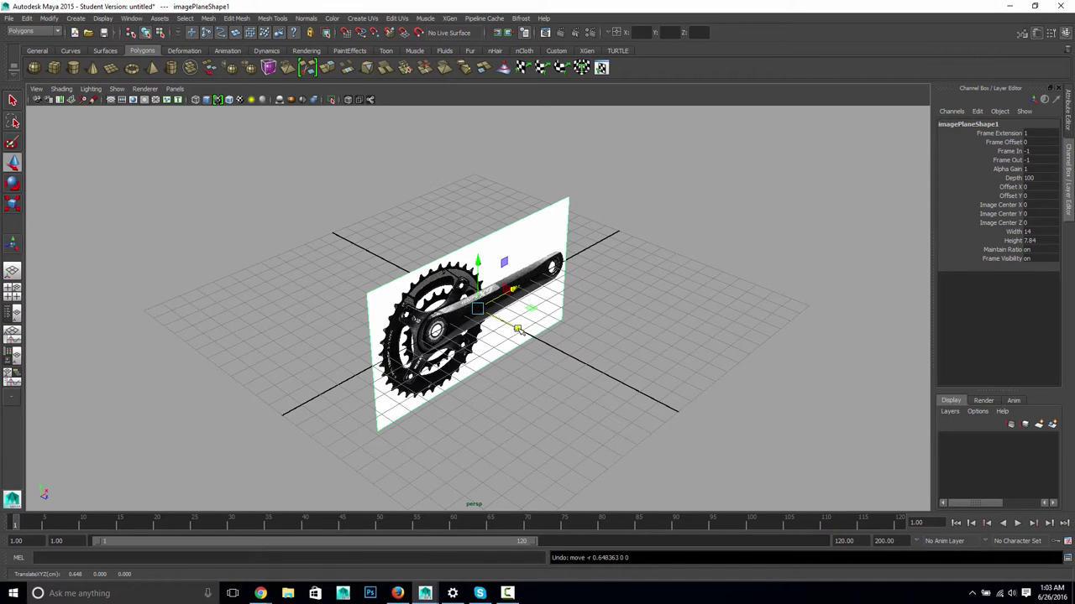
pyautogui.moveTo(519, 330)
pyautogui.mouseDown()
pyautogui.moveTo(510, 324)
pyautogui.moveTo(519, 344)
pyautogui.mouseUp()
pyautogui.press('space')
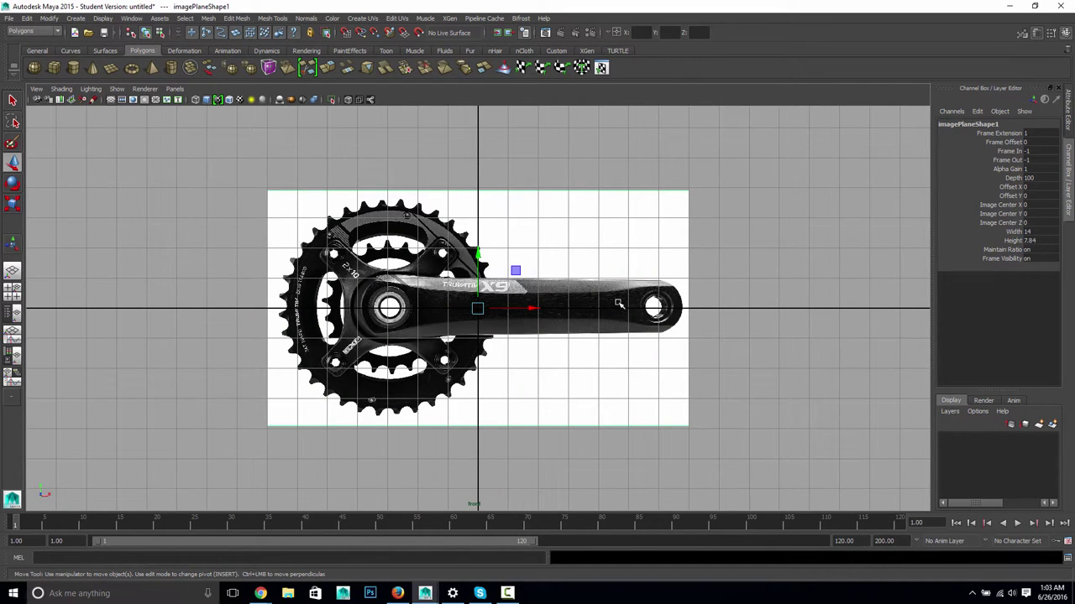
# Create polygon pipe pPipe1 at the origin with its Axis set to Z.
pyautogui.click(75, 18)
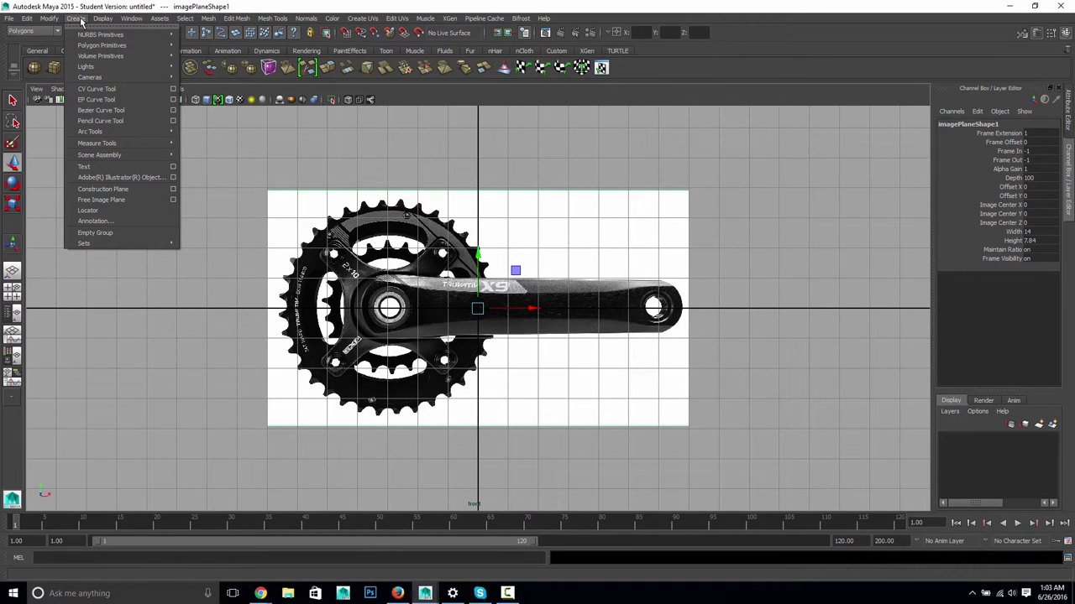
pyautogui.moveTo(86, 47)
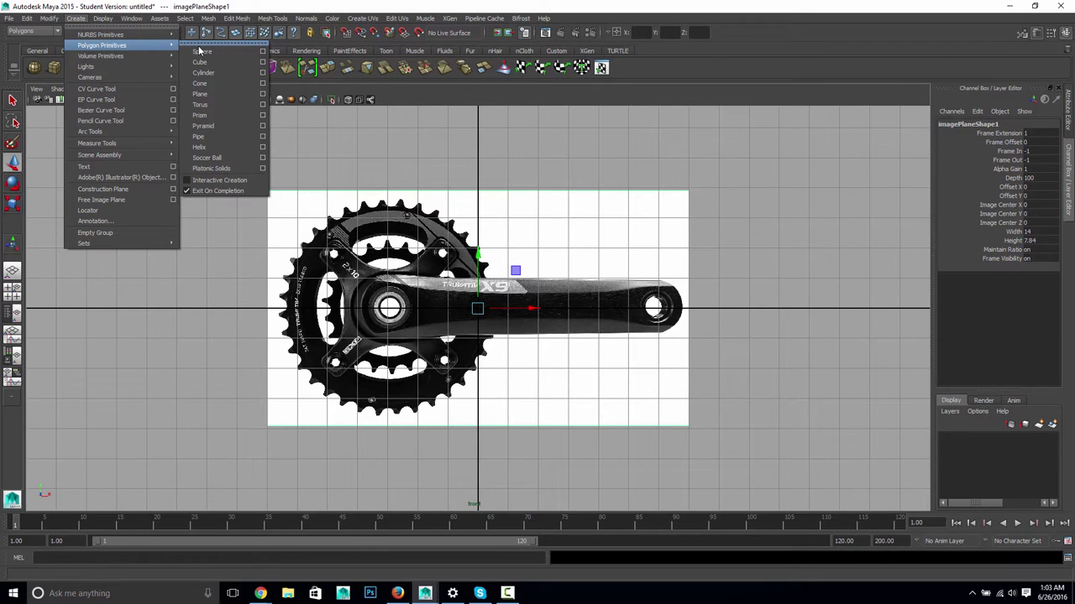
pyautogui.click(263, 136)
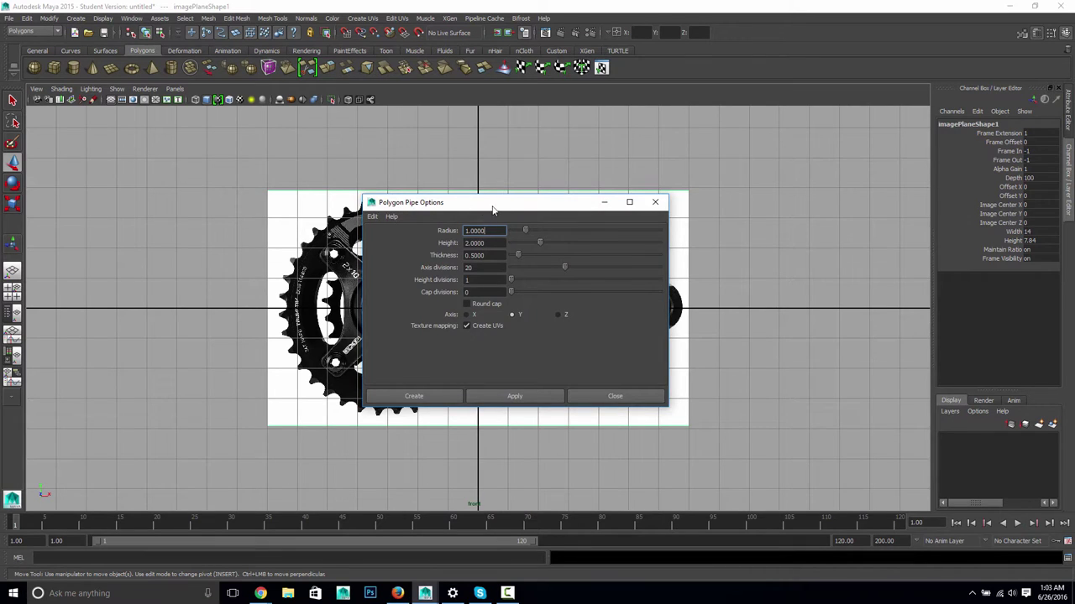
pyautogui.moveTo(493, 209); pyautogui.dragTo(602, 205)
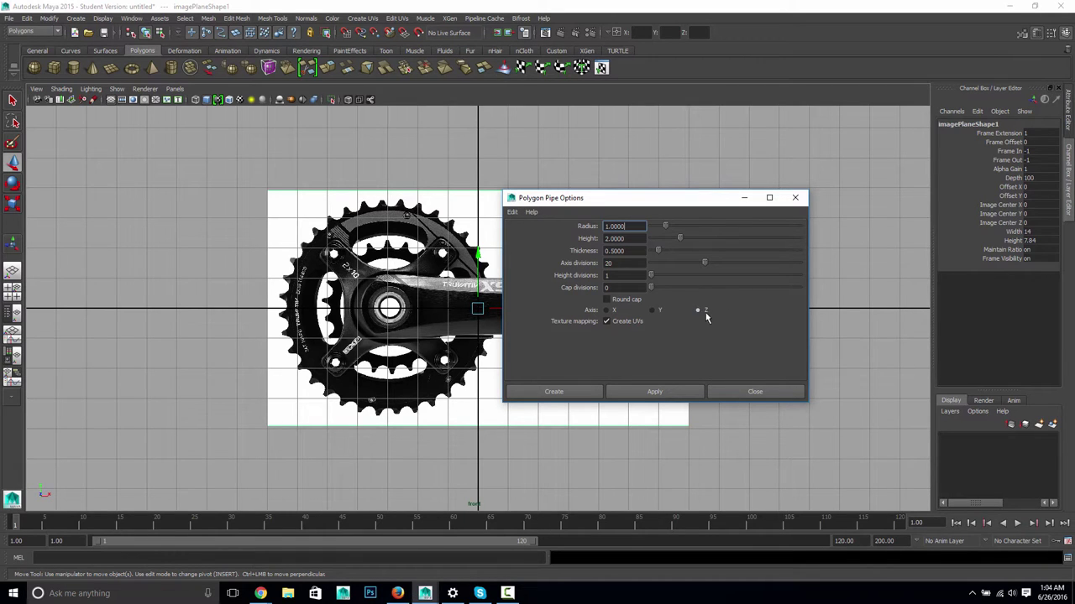
pyautogui.click(582, 391)
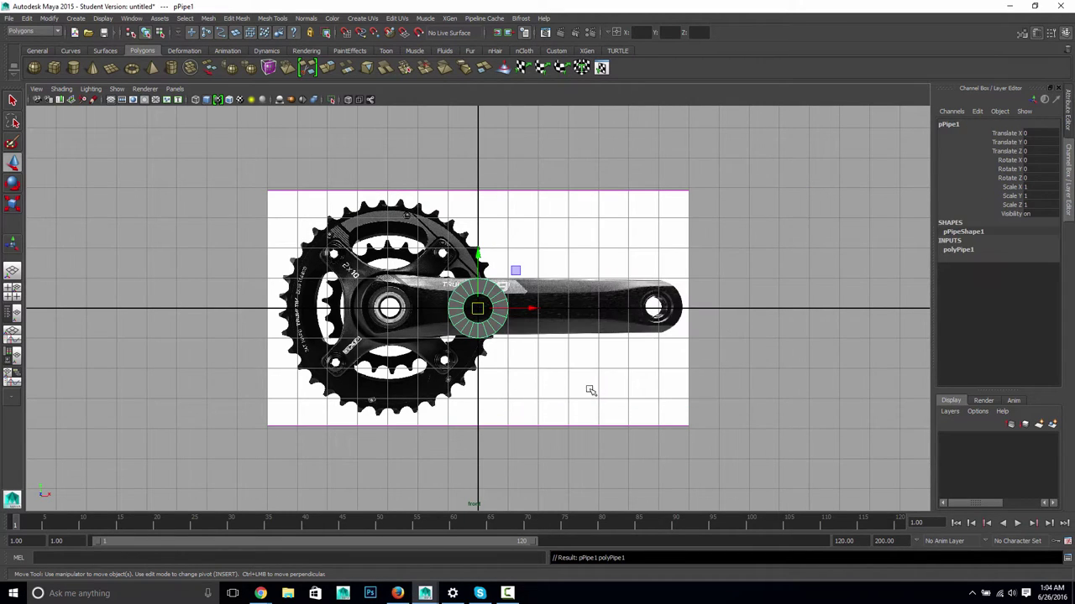
# Move pPipe1 to Translate X -2.9 over the crank's spindle bore and show its polyPipe1 attributes.
pyautogui.click(523, 310)
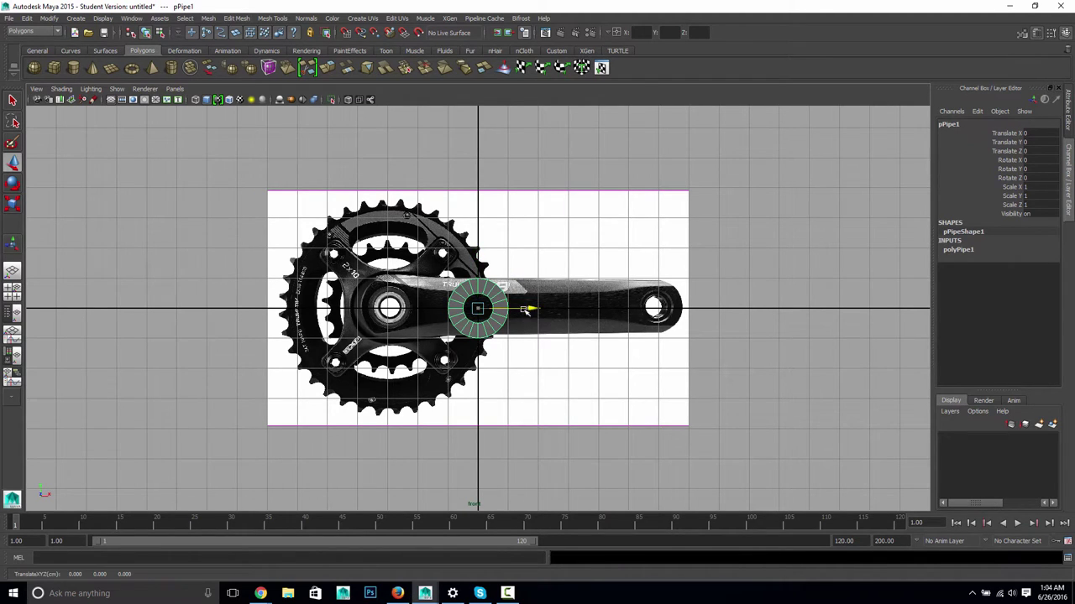
pyautogui.moveTo(525, 310); pyautogui.dragTo(446, 310)
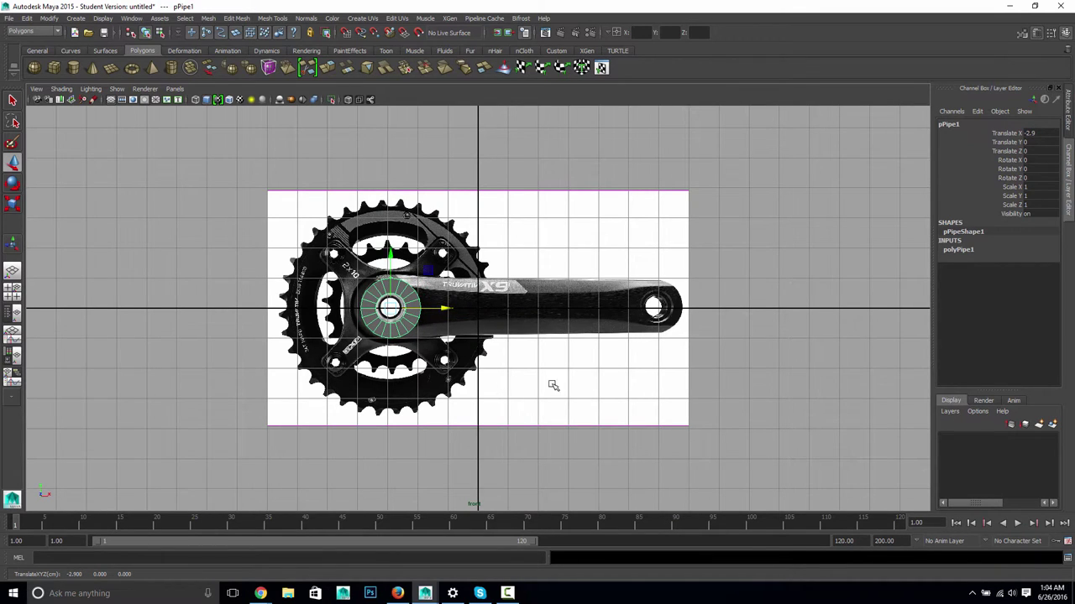
pyautogui.click(962, 250)
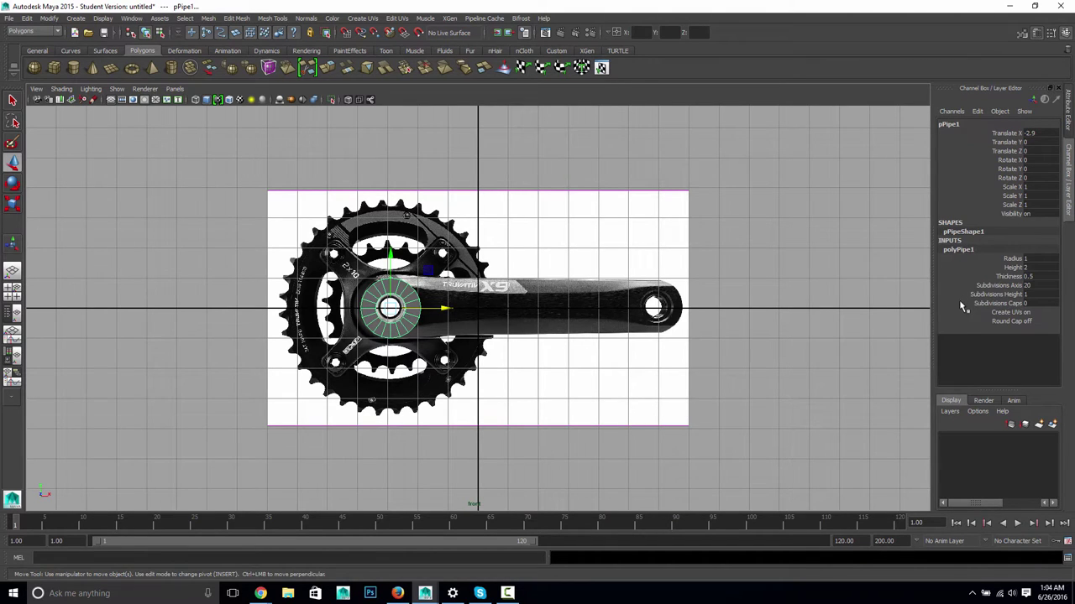
# Enlarge the pipe's radius toward the chainring size, viewing it in wireframe over the photo.
pyautogui.click(999, 258)
pyautogui.moveTo(789, 253); pyautogui.dragTo(799, 250, button='middle')
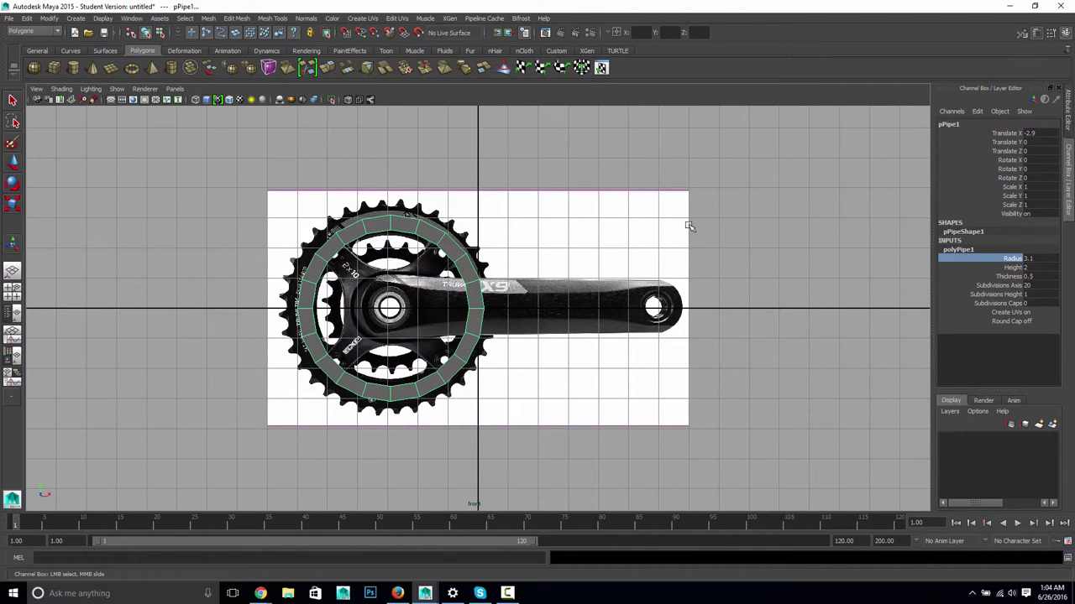
pyautogui.moveTo(686, 224)
pyautogui.mouseDown(button='middle')
pyautogui.moveTo(700, 231)
pyautogui.moveTo(688, 230)
pyautogui.mouseUp(button='middle')
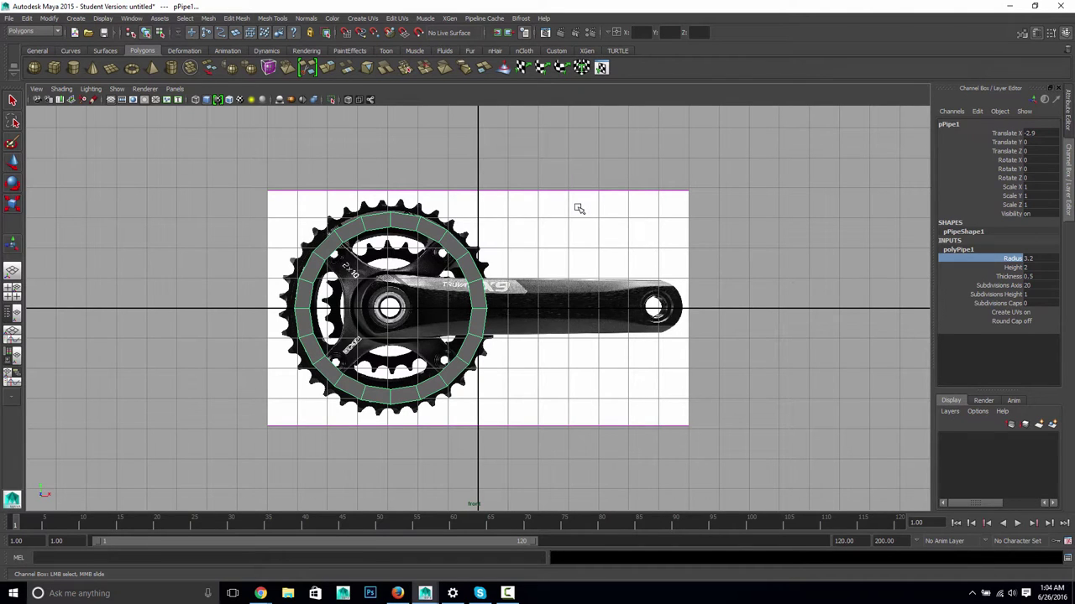
pyautogui.moveTo(578, 208); pyautogui.dragTo(571, 209, button='middle')
pyautogui.press('4')
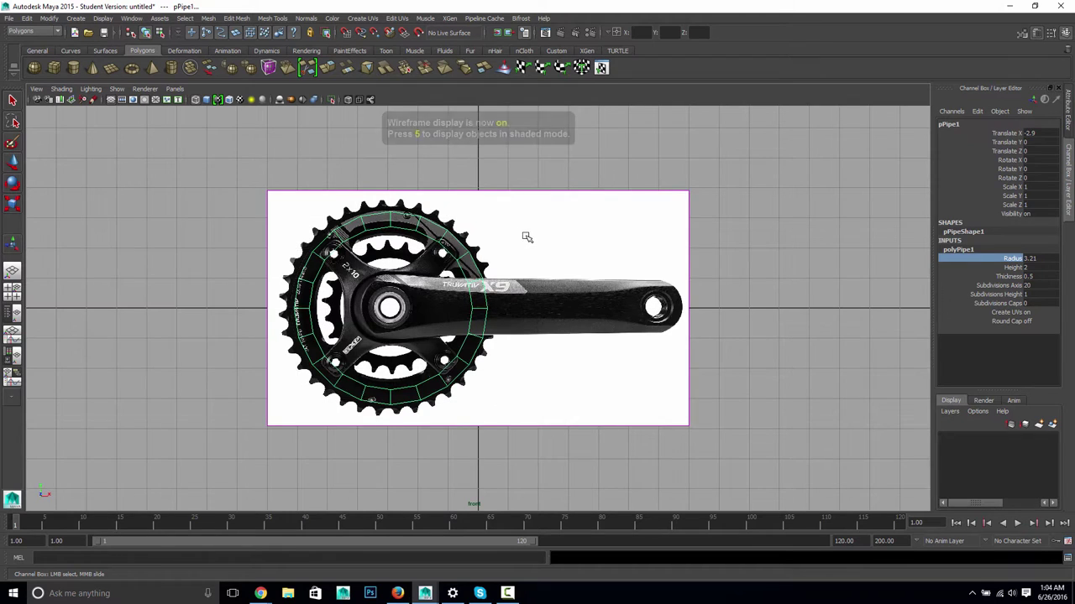
pyautogui.scroll(4, 528, 238)
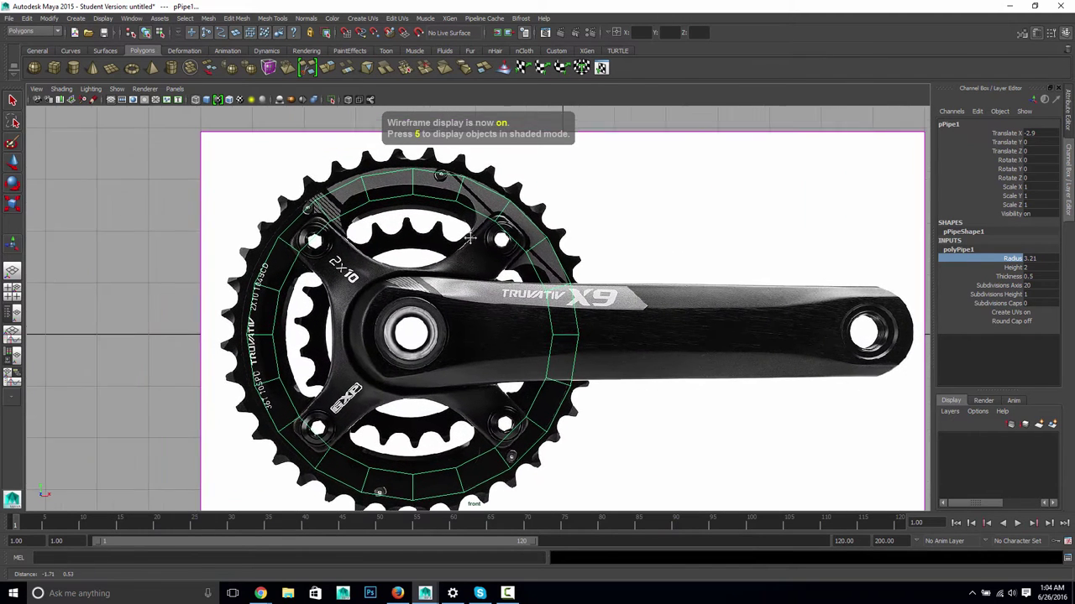
pyautogui.scroll(-3, 468, 238)
pyautogui.scroll(1, 458, 300)
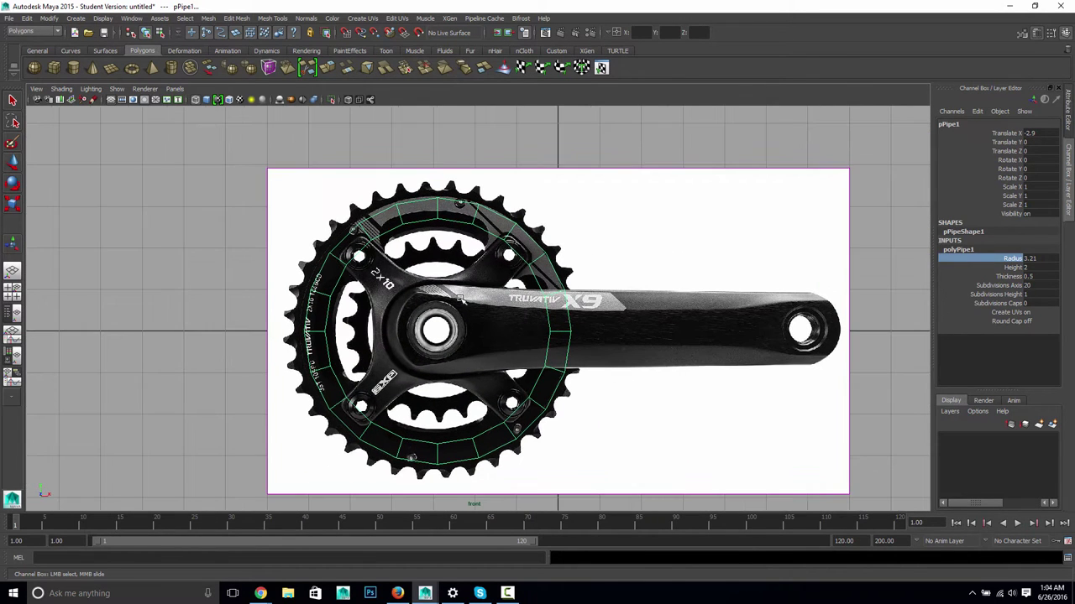
# Set the pipe to Radius 3.38 and Thickness 0.9, then view it shaded in perspective.
pyautogui.click(988, 277)
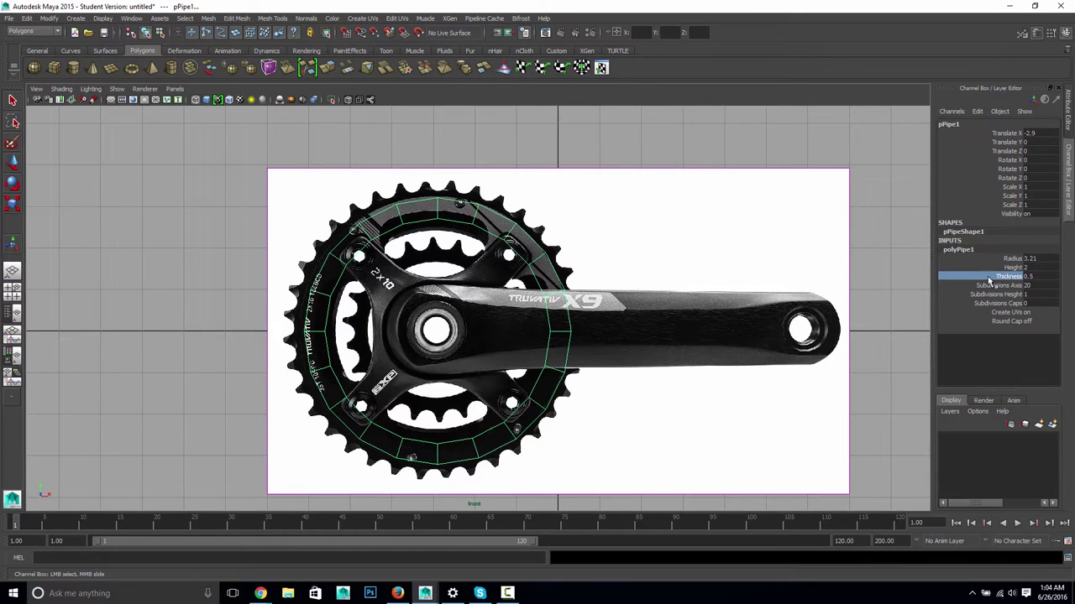
pyautogui.click(979, 260)
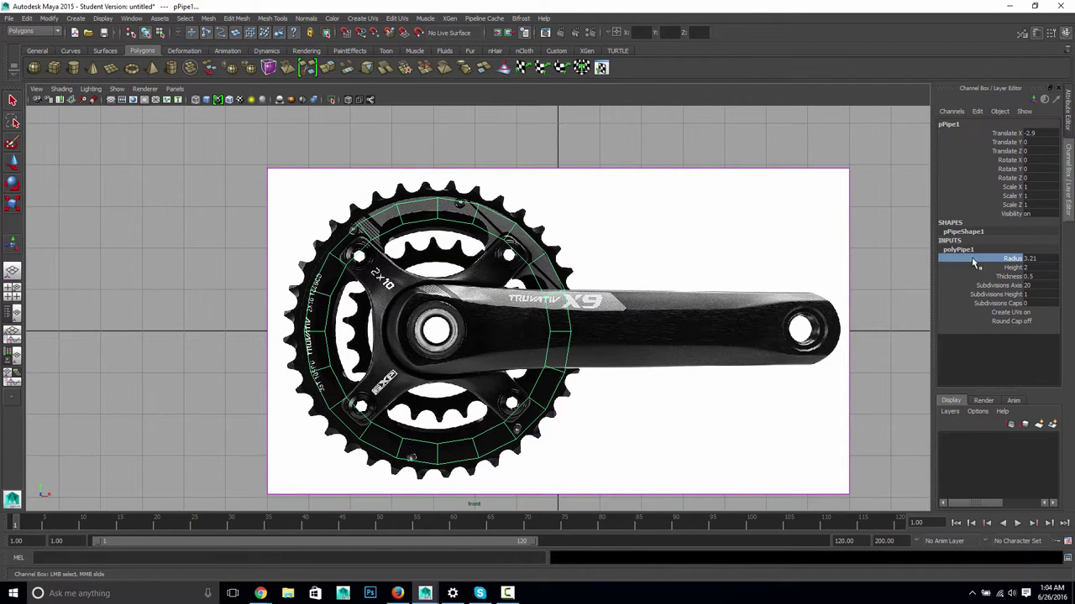
pyautogui.moveTo(748, 243); pyautogui.dragTo(810, 260, button='middle')
pyautogui.click(970, 276)
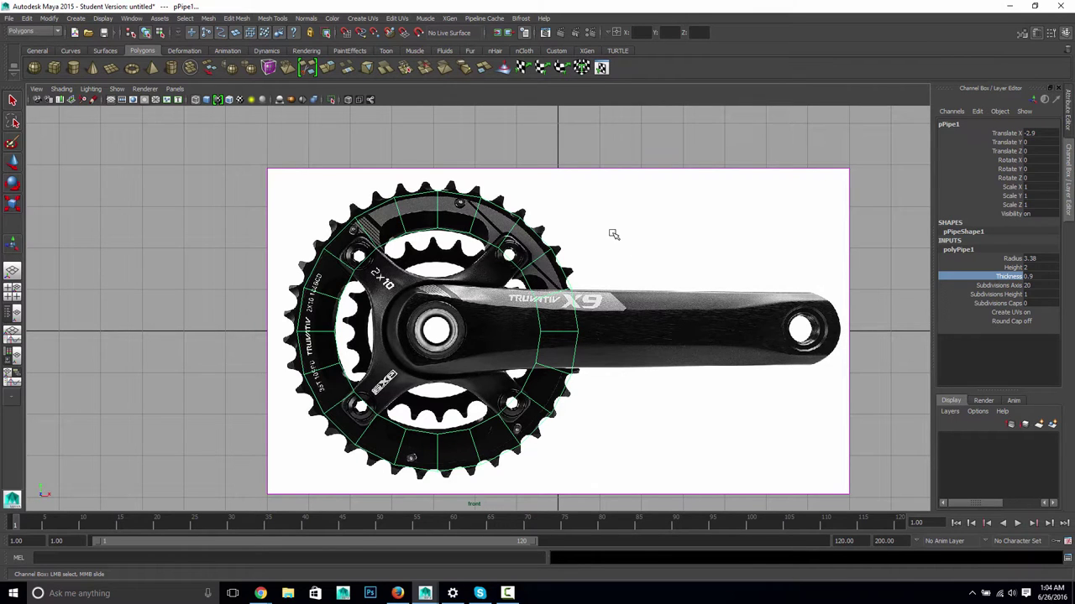
pyautogui.press('space')
pyautogui.moveTo(613, 233)
pyautogui.mouseDown()
pyautogui.moveTo(590, 256)
pyautogui.moveTo(600, 254)
pyautogui.moveTo(578, 236)
pyautogui.moveTo(528, 288)
pyautogui.moveTo(559, 283)
pyautogui.moveTo(537, 280)
pyautogui.moveTo(532, 290)
pyautogui.moveTo(546, 291)
pyautogui.moveTo(497, 309)
pyautogui.mouseUp()
pyautogui.press('5')
# Flatten pPipe1 to Scale Z 0.254 and view it from the front over the chainring.
pyautogui.click(479, 239)
pyautogui.press('w')
pyautogui.click(474, 262)
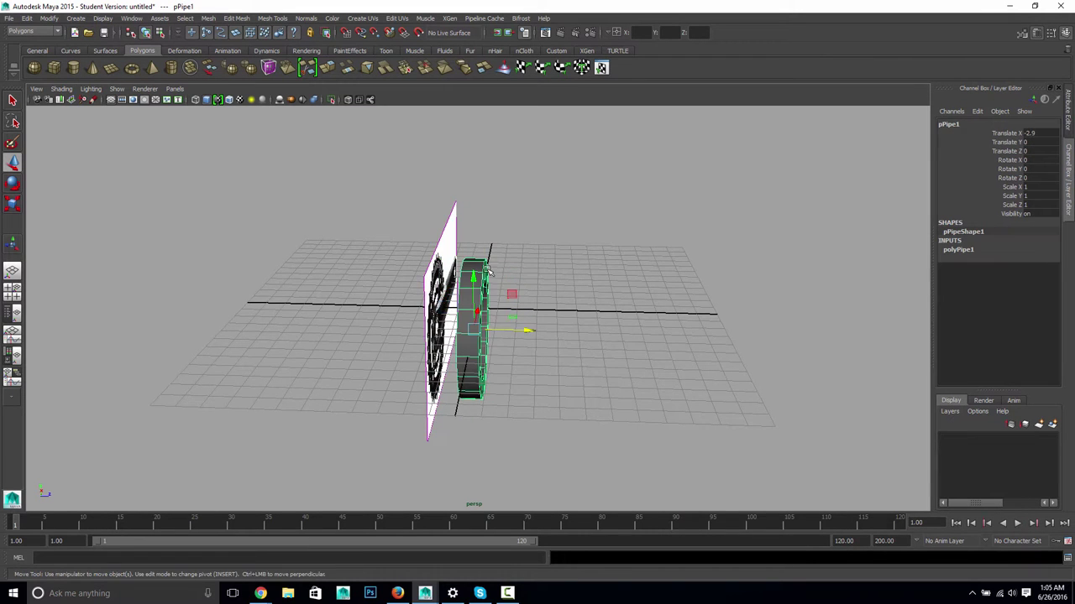
pyautogui.keyDown('alt'); pyautogui.moveTo(489, 271); pyautogui.dragTo(579, 332); pyautogui.keyUp('alt')
pyautogui.scroll(5, 424, 304)
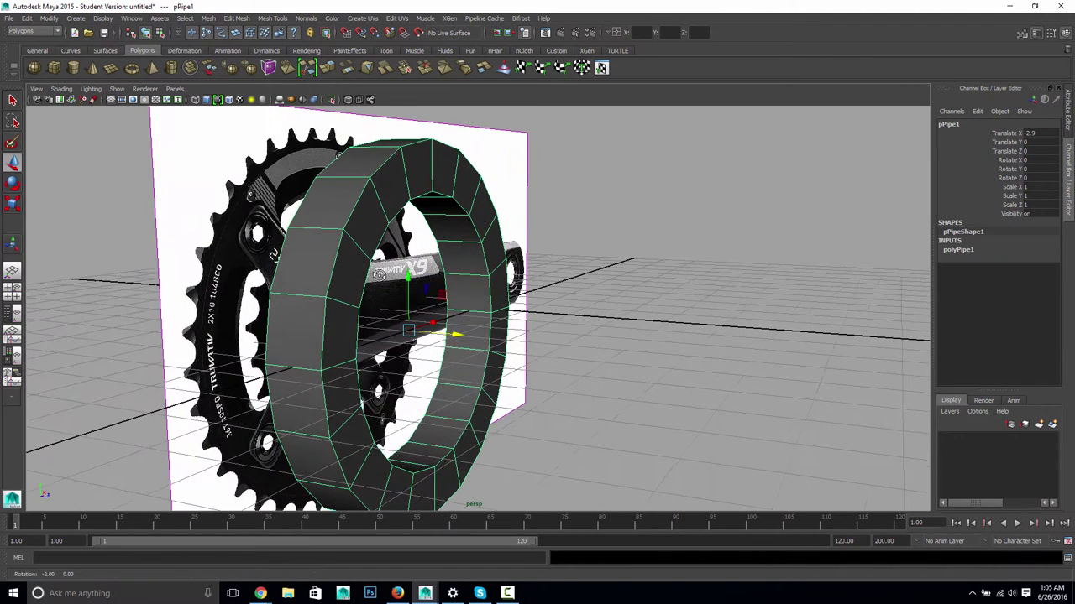
pyautogui.press('r')
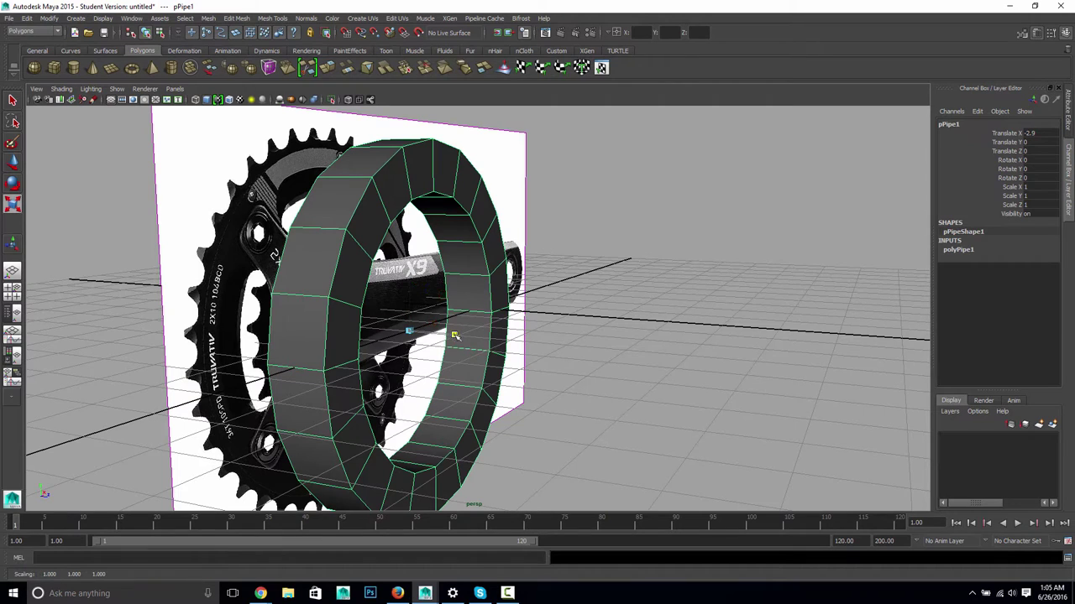
pyautogui.moveTo(451, 333); pyautogui.dragTo(420, 329)
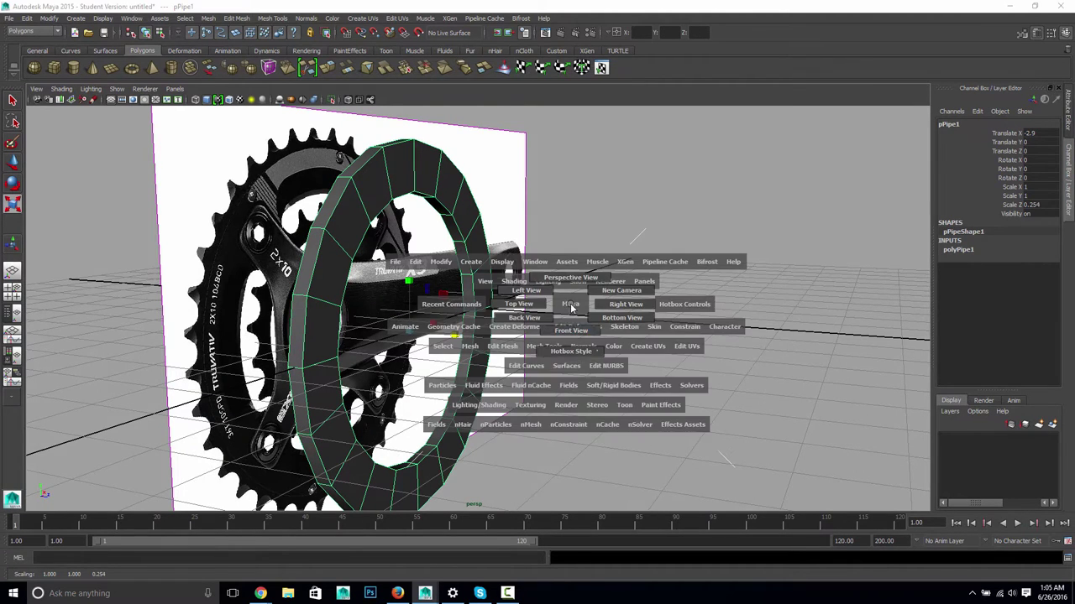
pyautogui.press('space')
pyautogui.moveTo(570, 324); pyautogui.dragTo(570, 327)
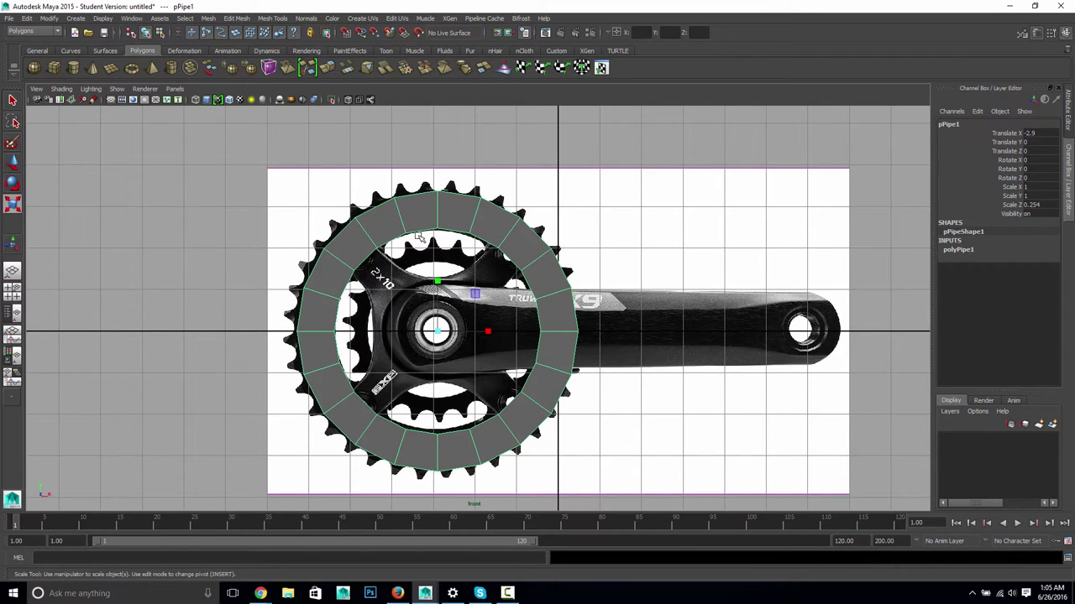
# Expand polyPipe1 in the Channel Box's INPUTS to reveal its radius, thickness and subdivision values.
pyautogui.click(956, 250)
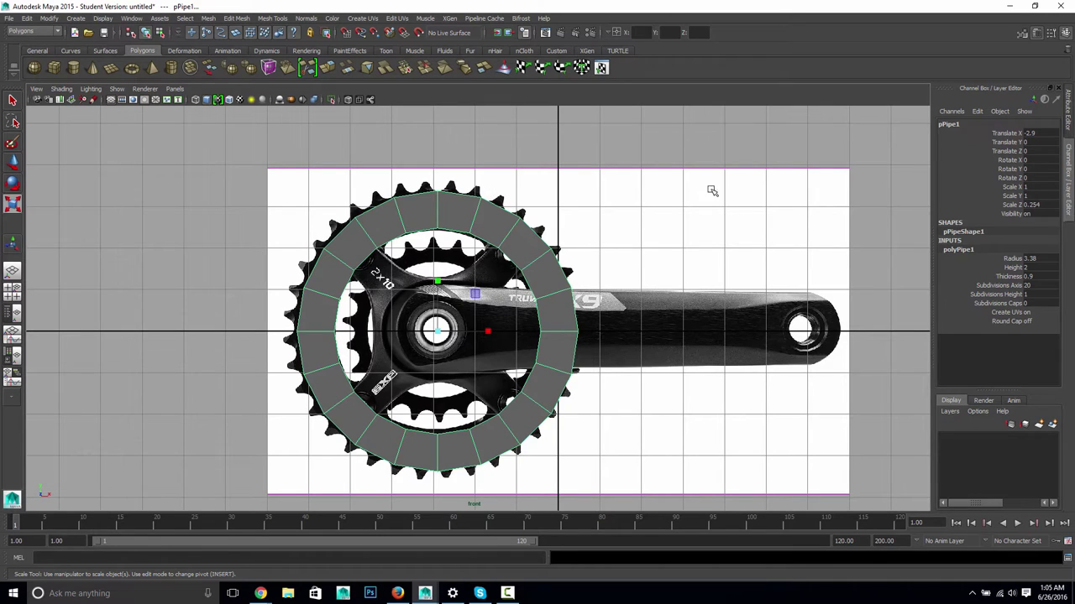
# Set Subdivisions Axis to 72 and Subdivisions Caps to 3, checking in wireframe before returning to perspective.
pyautogui.doubleClick(1033, 286)
pyautogui.write('72')
pyautogui.press('Return')
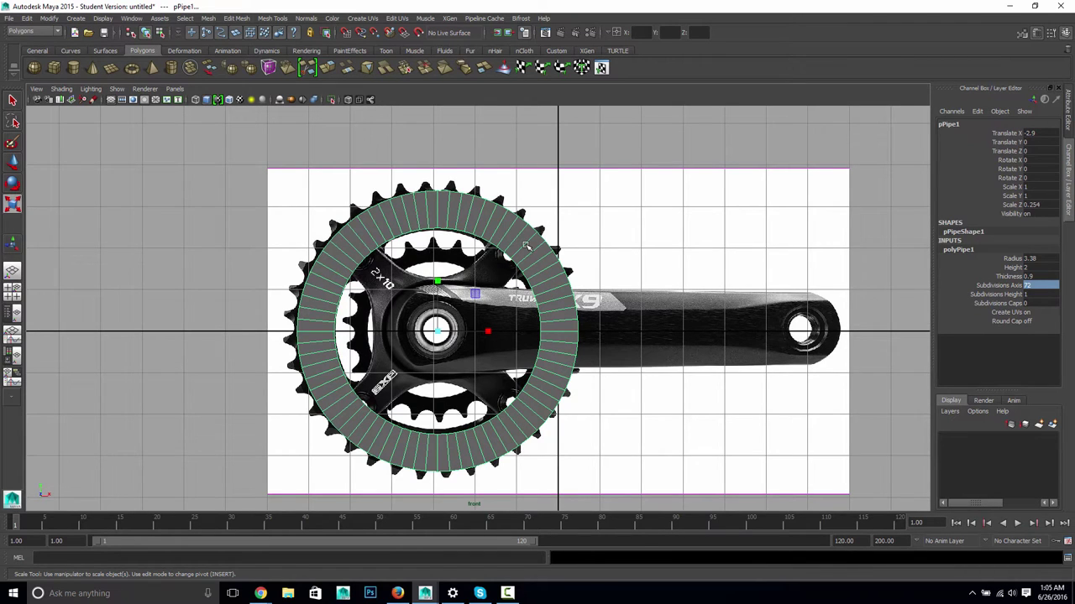
pyautogui.press('4')
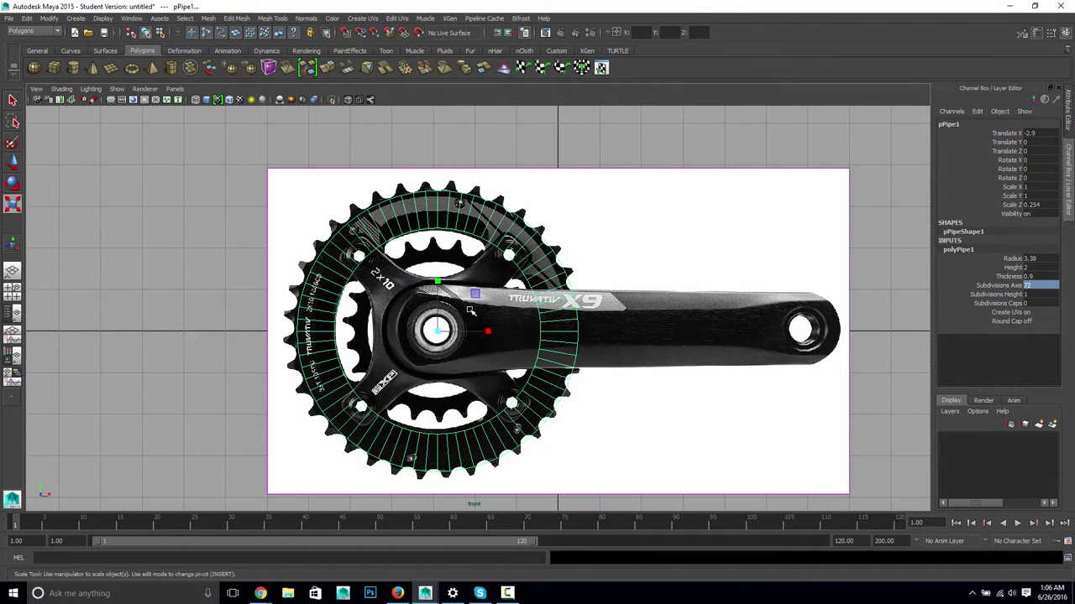
pyautogui.click(1015, 304)
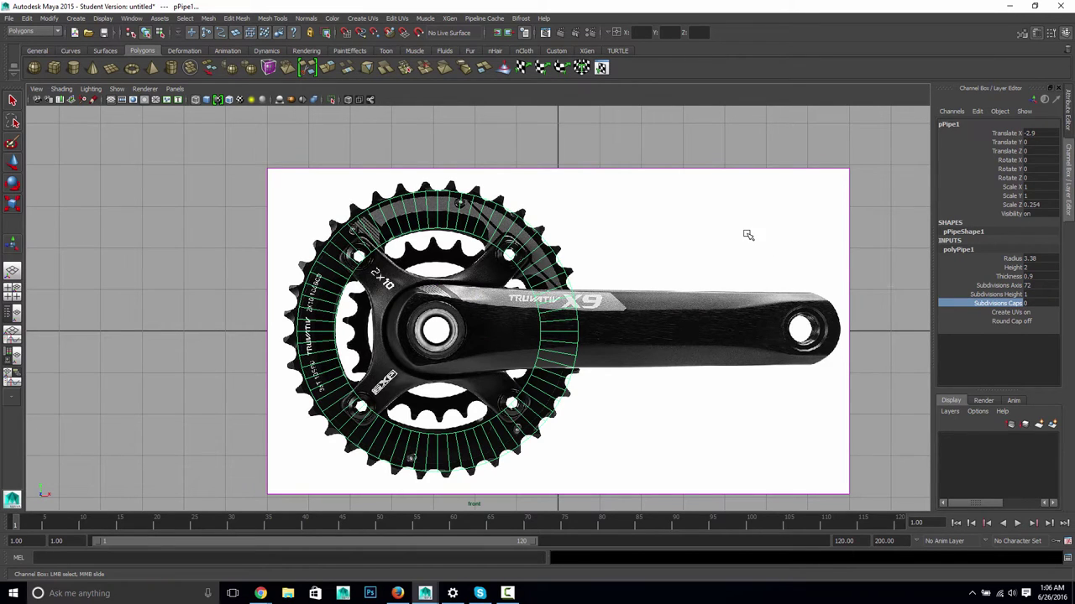
pyautogui.moveTo(749, 233); pyautogui.dragTo(761, 233, button='middle')
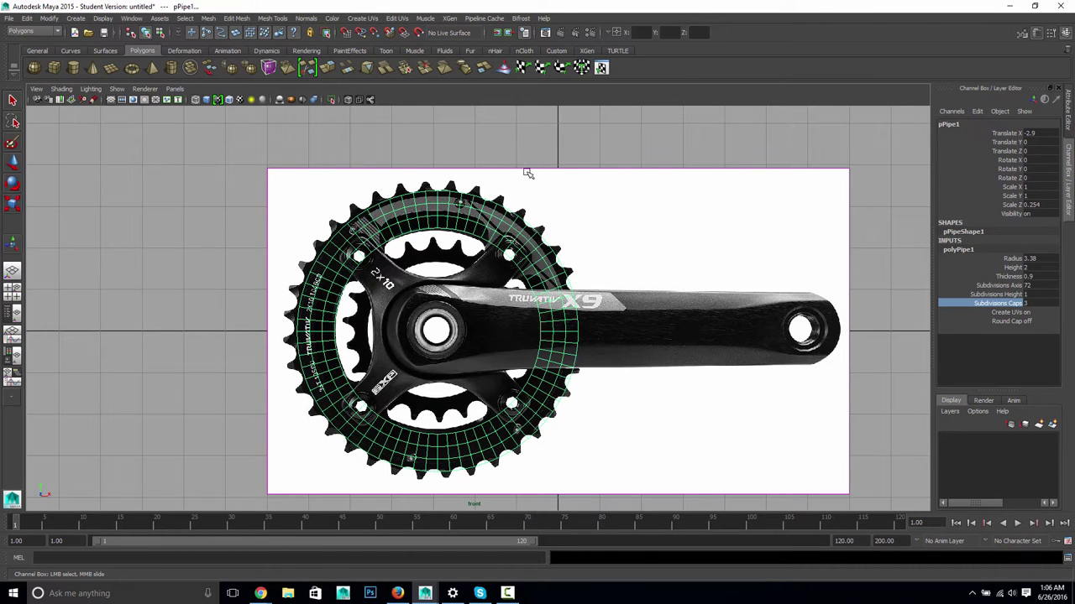
pyautogui.press('space')
pyautogui.moveTo(544, 181); pyautogui.dragTo(511, 204)
# Restore shaded display, enter face mode and select a first face on the ring's outer rim.
pyautogui.press('5')
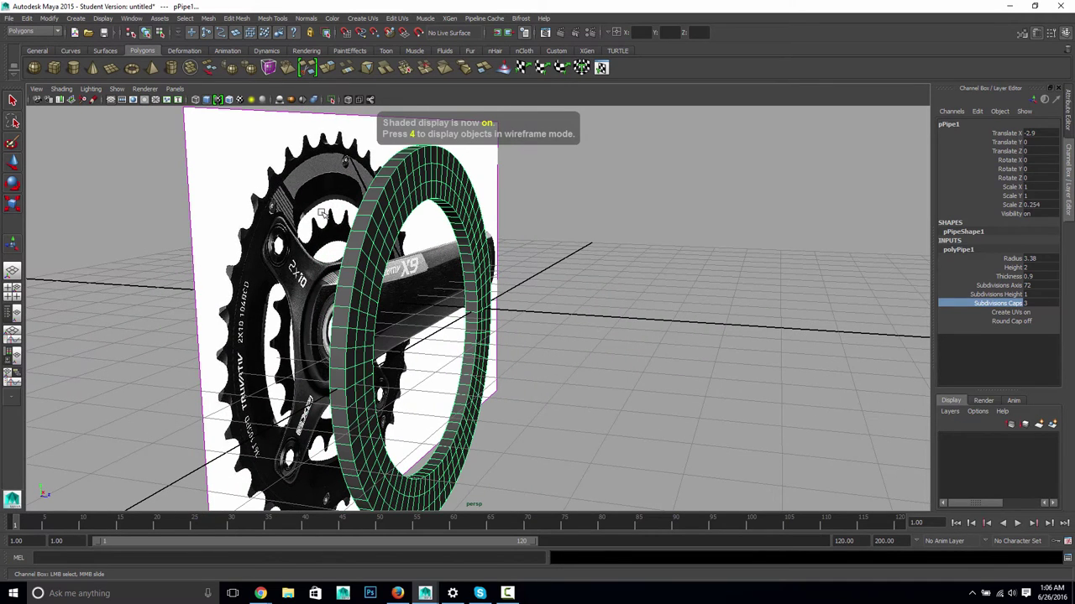
pyautogui.keyDown('alt'); pyautogui.moveTo(361, 211); pyautogui.dragTo(377, 227); pyautogui.keyUp('alt')
pyautogui.moveTo(383, 235)
pyautogui.mouseDown(button='right')
pyautogui.moveTo(383, 260)
pyautogui.moveTo(384, 243)
pyautogui.mouseUp(button='right')
pyautogui.click(388, 224)
pyautogui.press('r')
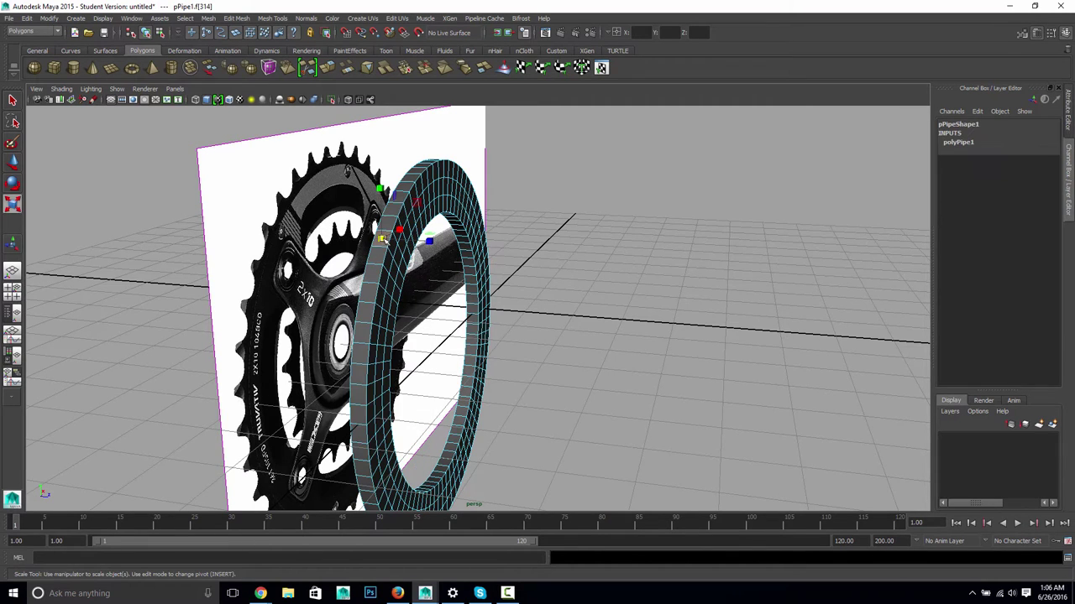
pyautogui.press('q')
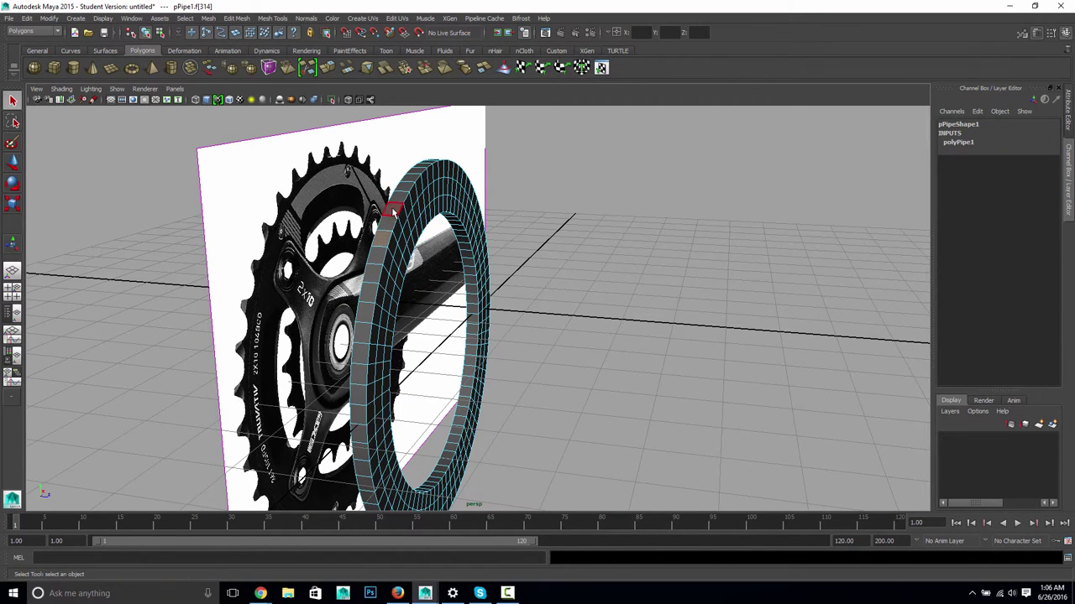
# Add every other outer rim face to the selection while tumbling around the ring.
pyautogui.click(430, 192)
pyautogui.keyDown('alt'); pyautogui.moveTo(507, 189); pyautogui.dragTo(408, 273); pyautogui.keyUp('alt')
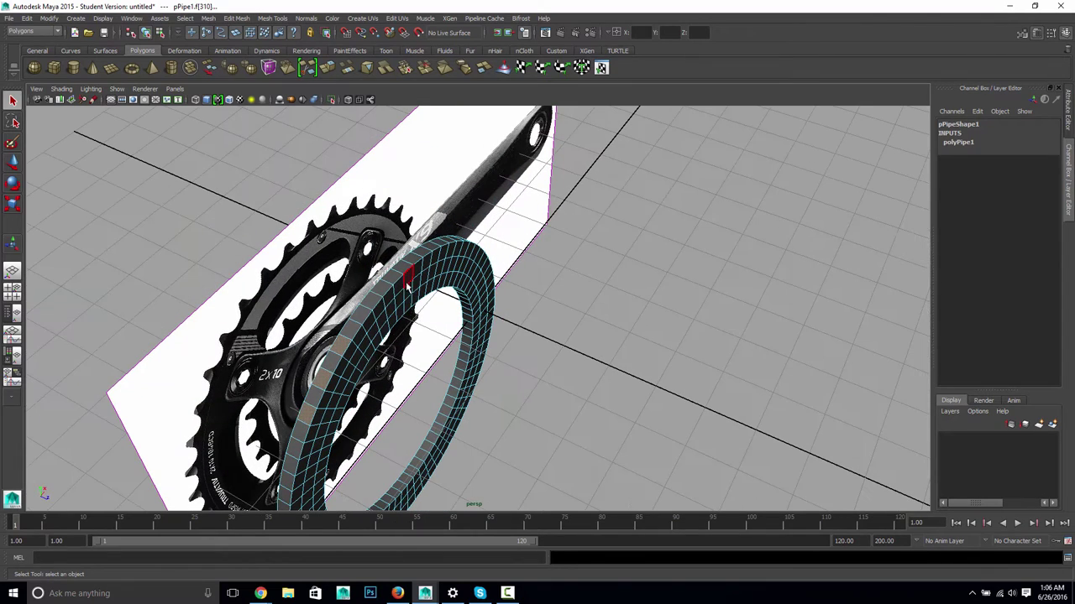
pyautogui.click(373, 303)
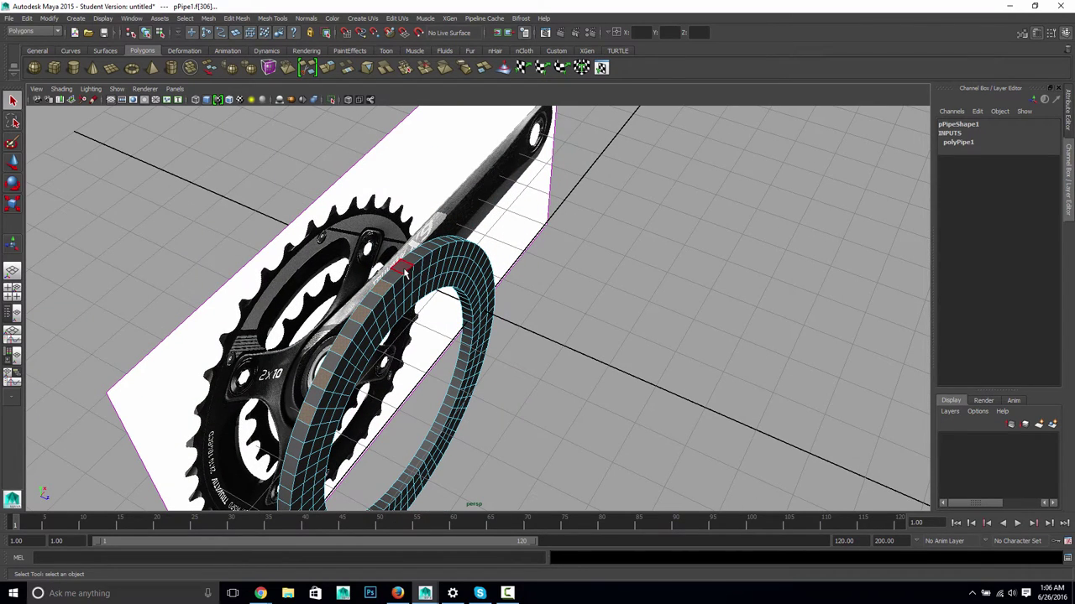
pyautogui.click(430, 246)
pyautogui.click(441, 243)
pyautogui.keyDown('alt'); pyautogui.moveTo(444, 240); pyautogui.dragTo(462, 226); pyautogui.keyUp('alt')
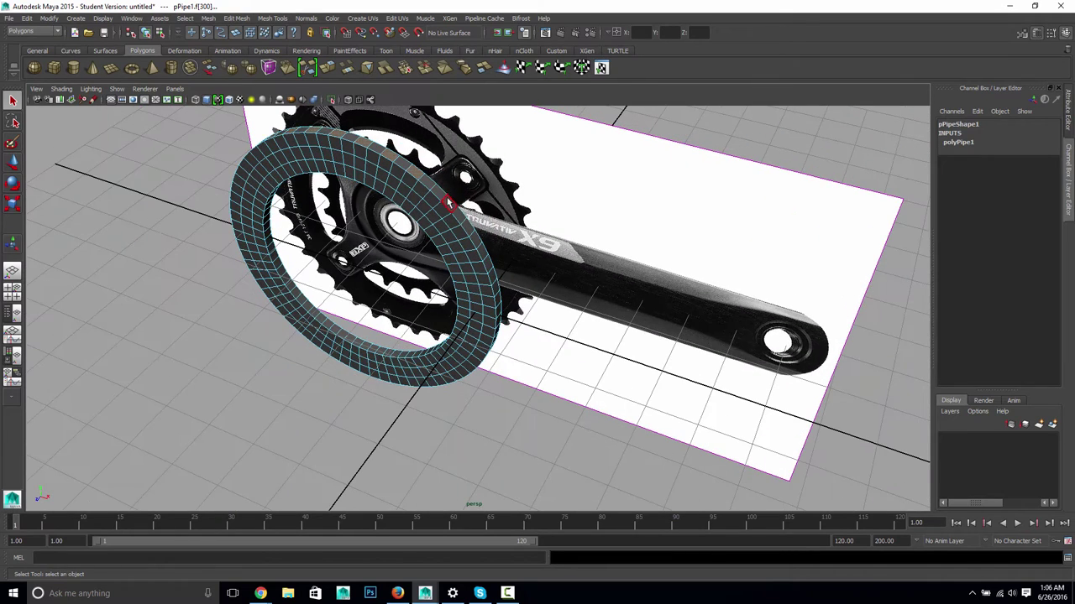
pyautogui.click(475, 241)
pyautogui.click(495, 287)
pyautogui.keyDown('alt'); pyautogui.moveTo(535, 345); pyautogui.dragTo(453, 312); pyautogui.keyUp('alt')
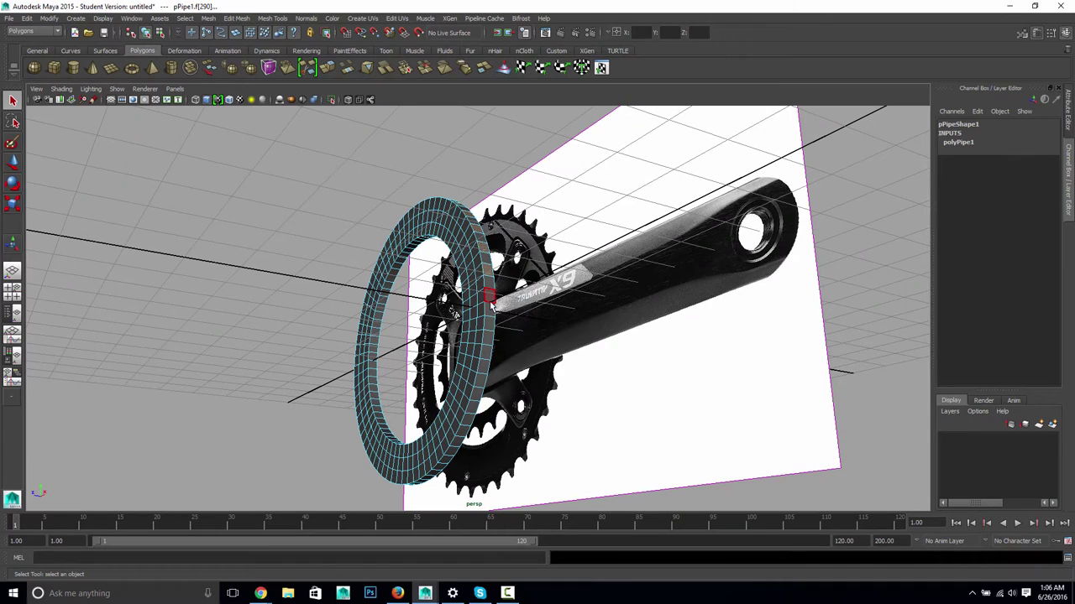
pyautogui.click(486, 351)
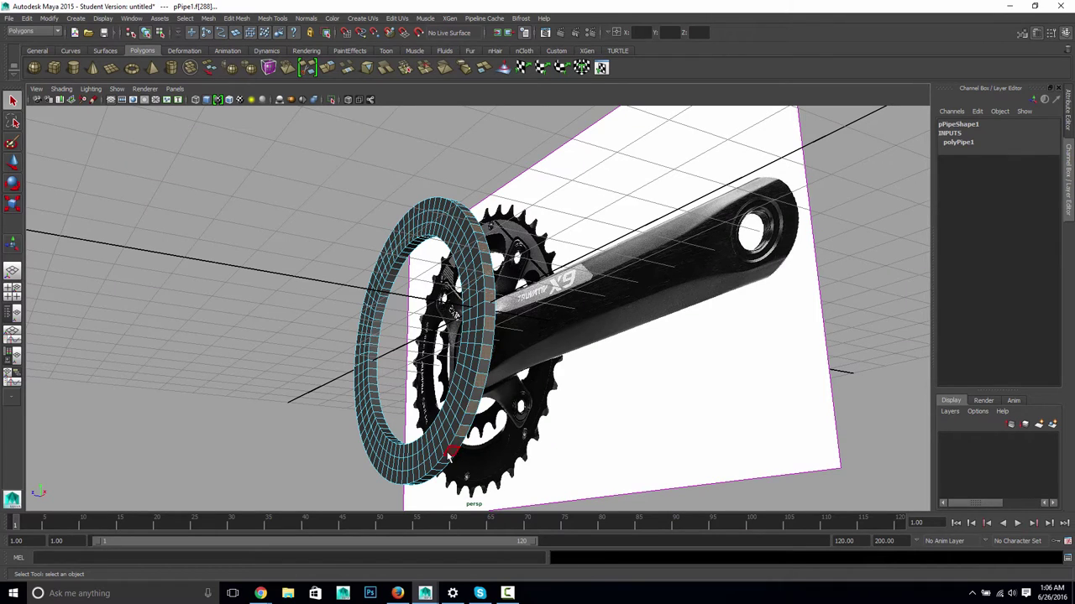
# Inspect the face selection from several angles, undo an accidental scale, and bring up Edit Mesh.
pyautogui.keyDown('alt'); pyautogui.moveTo(452, 453); pyautogui.dragTo(420, 411); pyautogui.keyUp('alt')
pyautogui.keyDown('alt'); pyautogui.moveTo(332, 473); pyautogui.dragTo(543, 398); pyautogui.keyUp('alt')
pyautogui.keyDown('alt'); pyautogui.moveTo(513, 171); pyautogui.dragTo(487, 384); pyautogui.keyUp('alt')
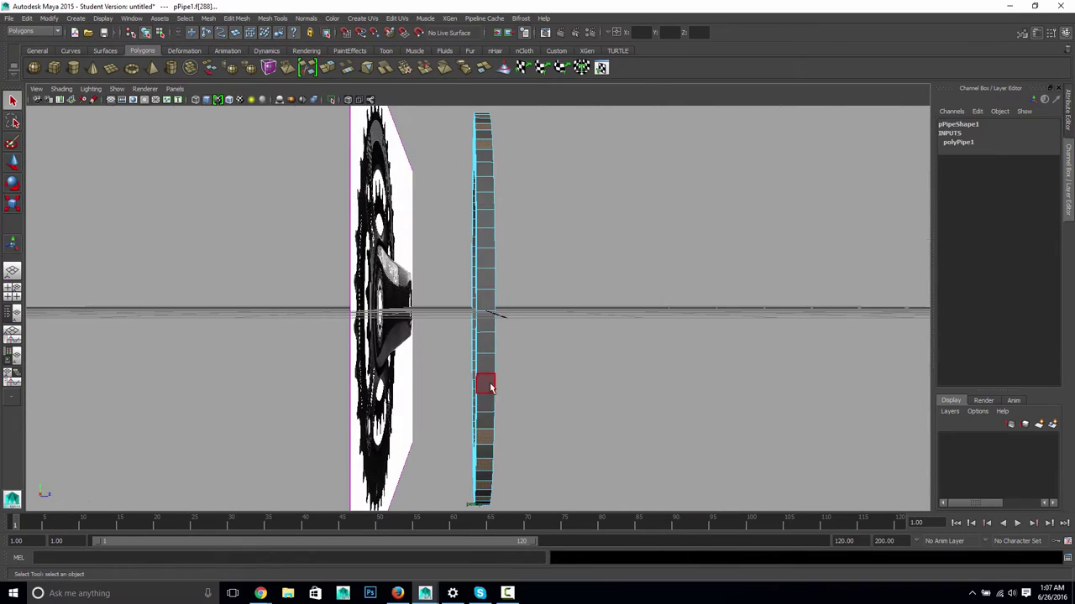
pyautogui.keyDown('alt'); pyautogui.moveTo(487, 168); pyautogui.dragTo(569, 254); pyautogui.keyUp('alt')
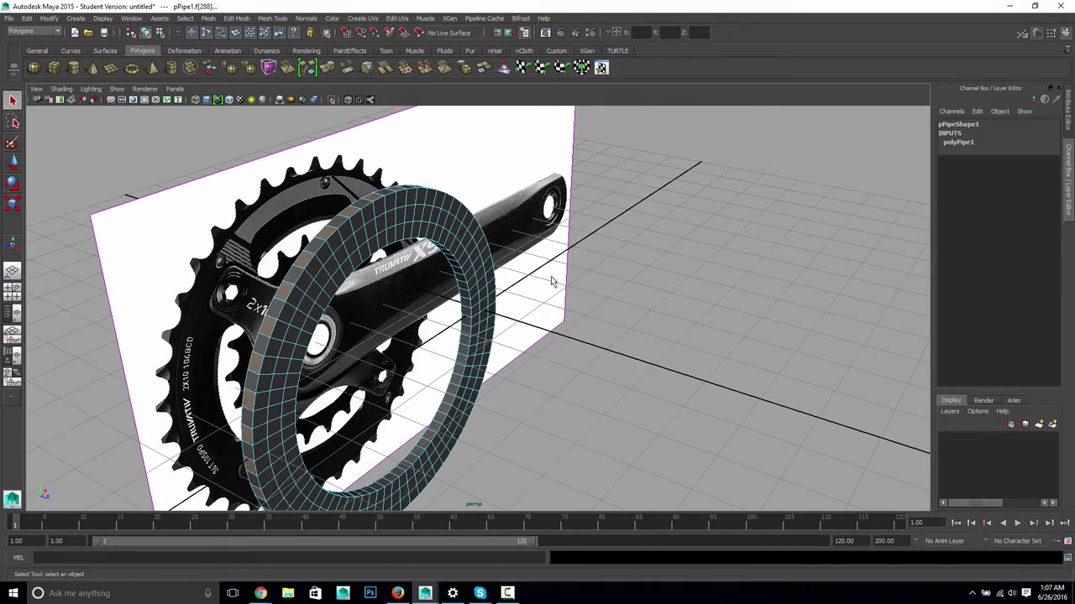
pyautogui.keyDown('alt'); pyautogui.moveTo(515, 350); pyautogui.dragTo(573, 327, button='middle'); pyautogui.keyUp('alt')
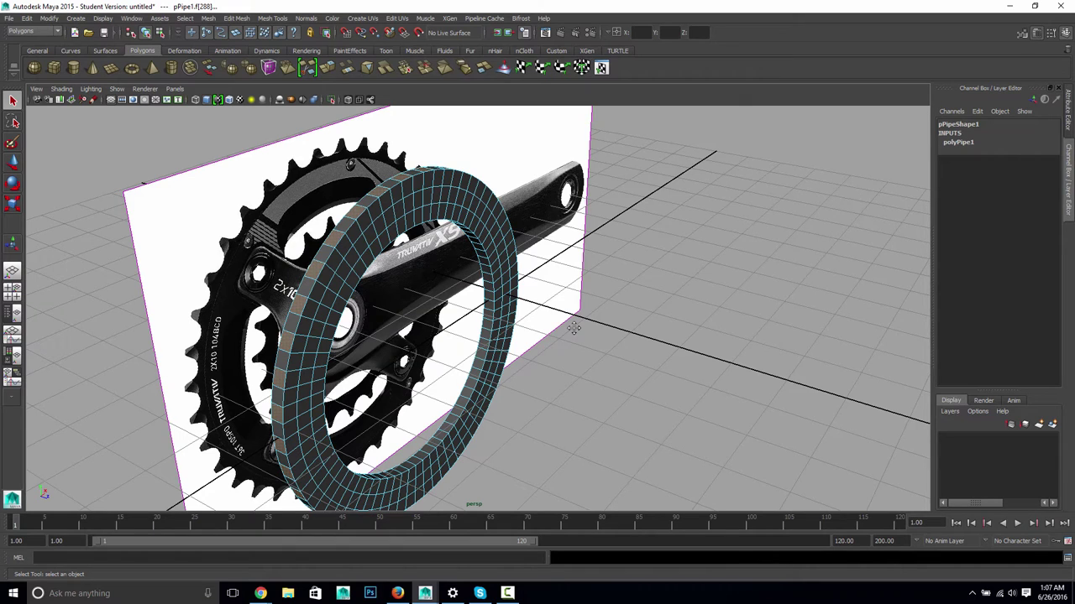
pyautogui.press('r')
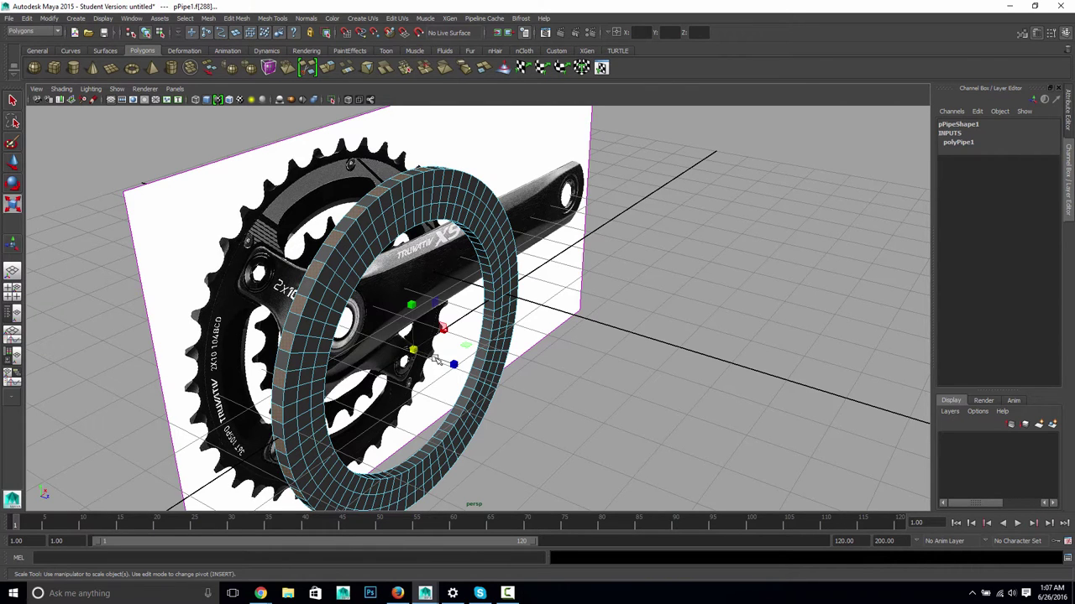
pyautogui.keyDown('alt'); pyautogui.moveTo(452, 359); pyautogui.dragTo(605, 374); pyautogui.keyUp('alt')
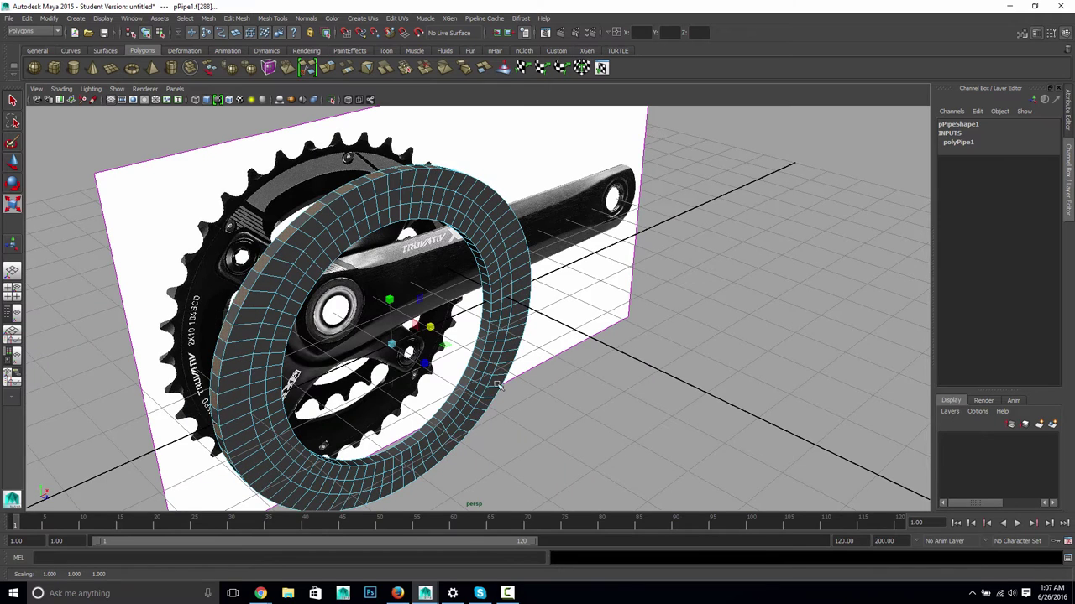
pyautogui.hotkey('ctrl', 'z')
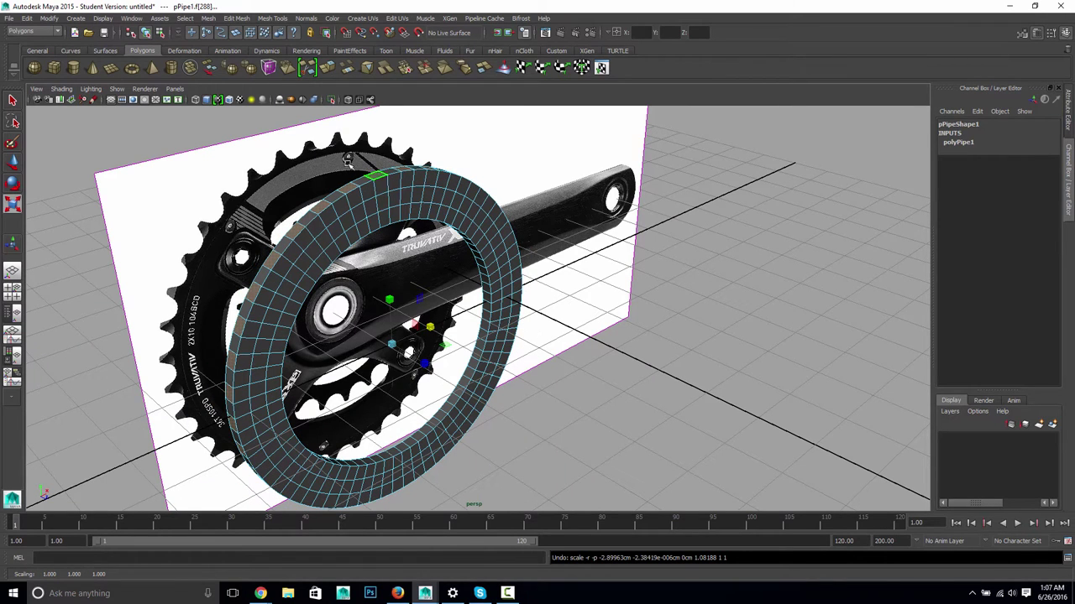
pyautogui.click(236, 19)
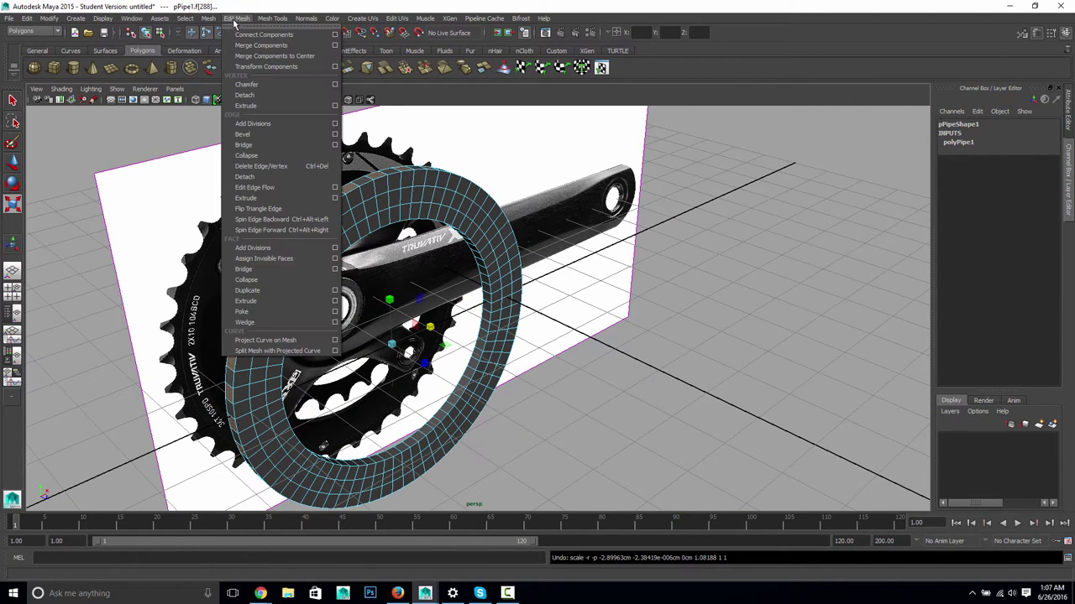
# Extrude the selected outer rim faces of pPipe1, creating polyExtrudeFace1.
pyautogui.click(260, 67)
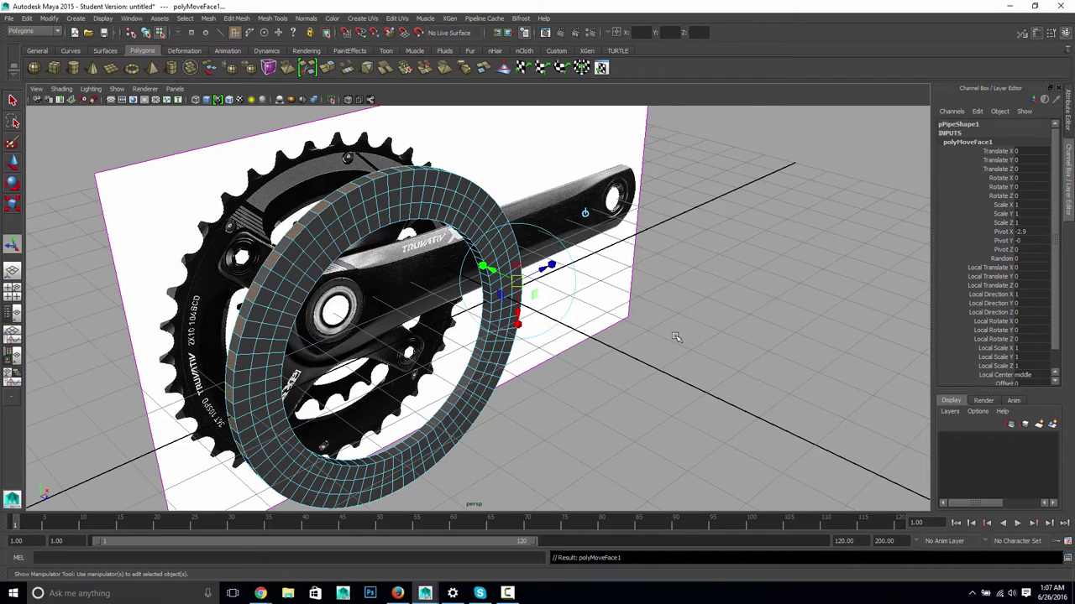
pyautogui.keyDown('alt'); pyautogui.moveTo(601, 384); pyautogui.dragTo(649, 359); pyautogui.keyUp('alt')
pyautogui.press('r')
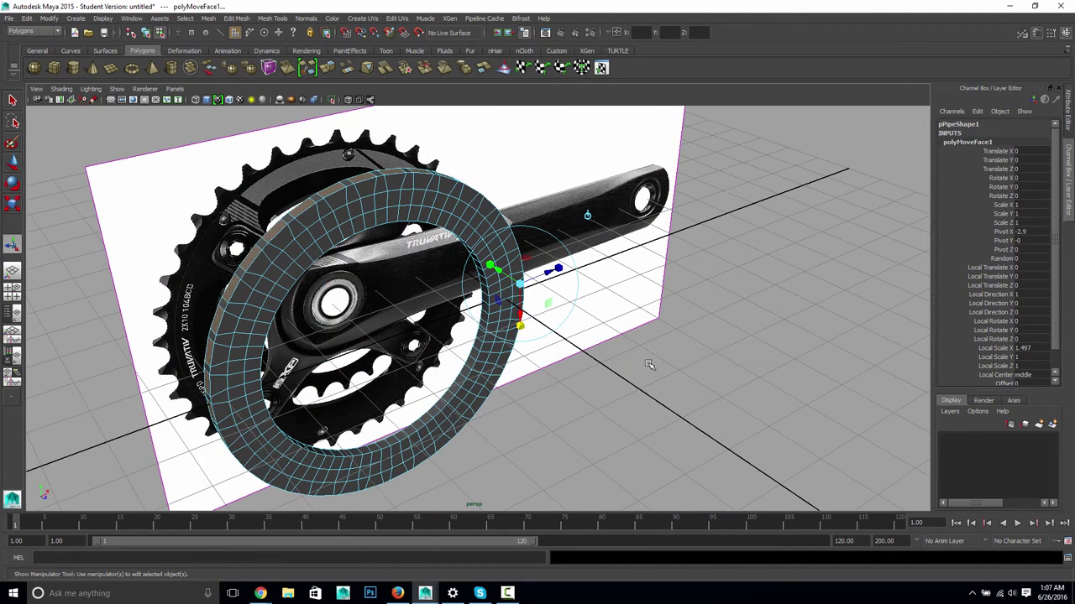
pyautogui.click(237, 18)
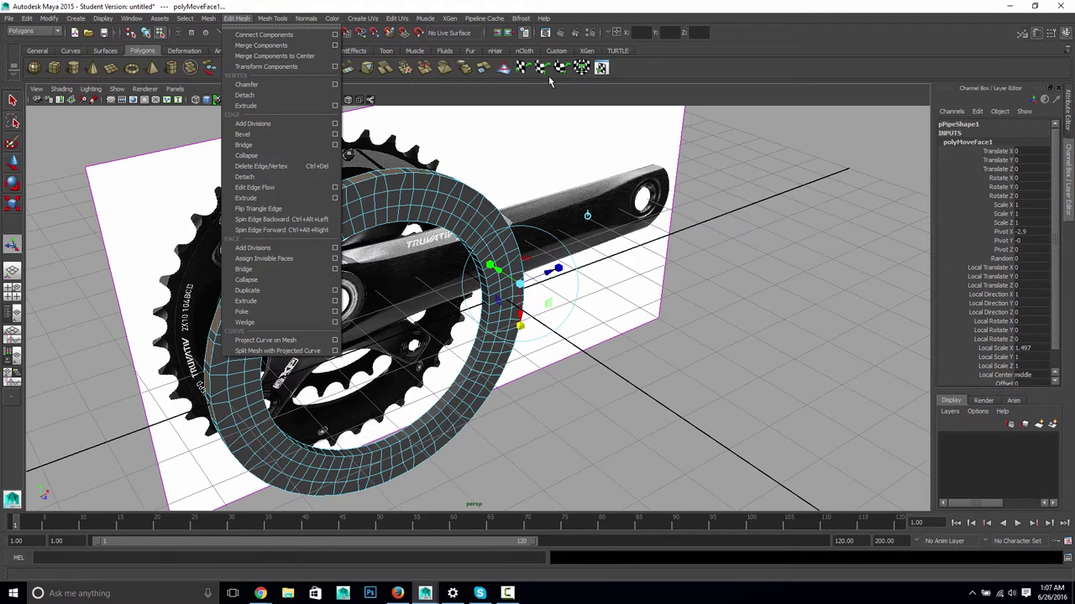
pyautogui.click(574, 165)
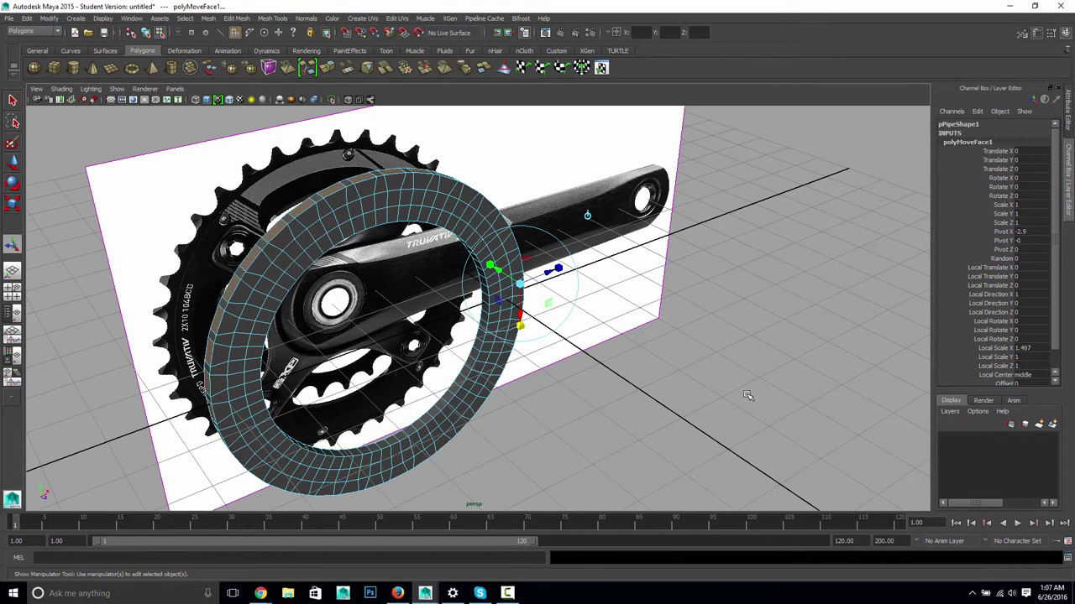
pyautogui.click(330, 68)
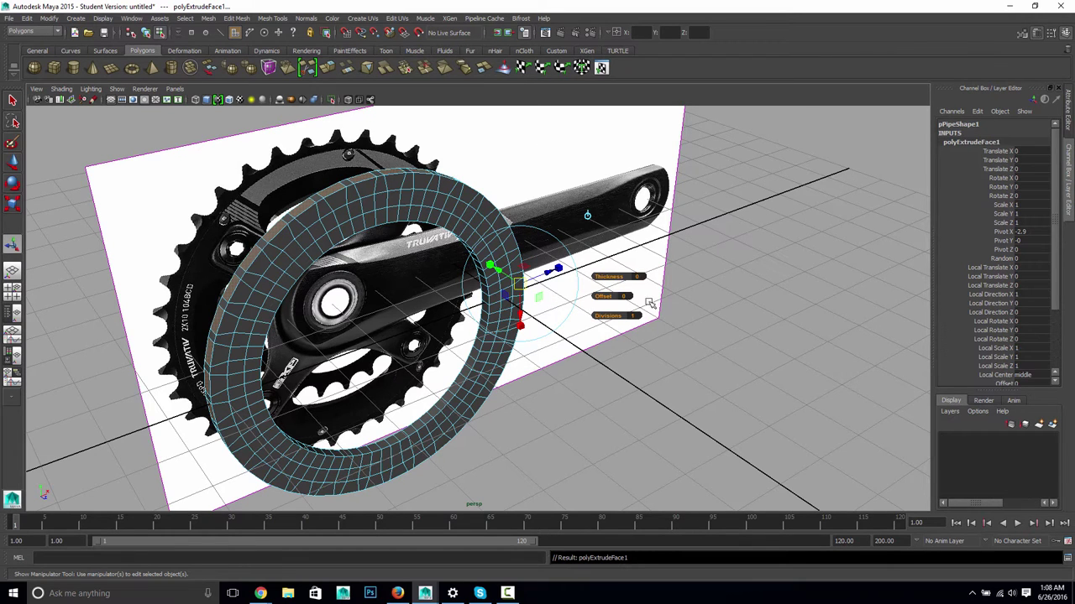
# In front view, pull the rim faces outward and taper them to Local Scale X 0.753, Y 0.427.
pyautogui.press('space')
pyautogui.moveTo(672, 254); pyautogui.dragTo(668, 302)
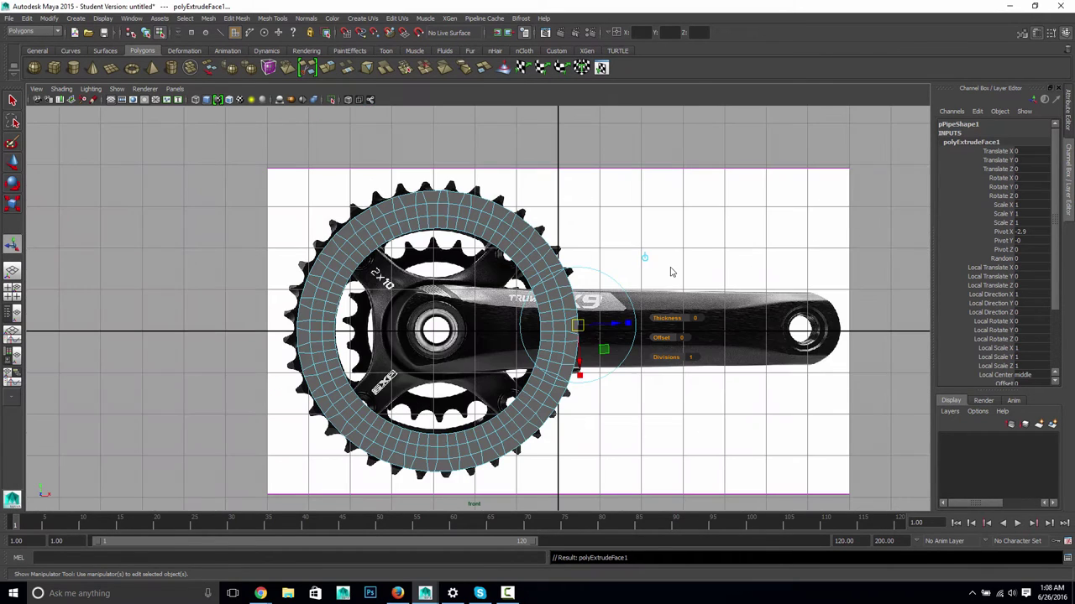
pyautogui.keyDown('alt'); pyautogui.moveTo(497, 285); pyautogui.dragTo(677, 335, button='right'); pyautogui.keyUp('alt')
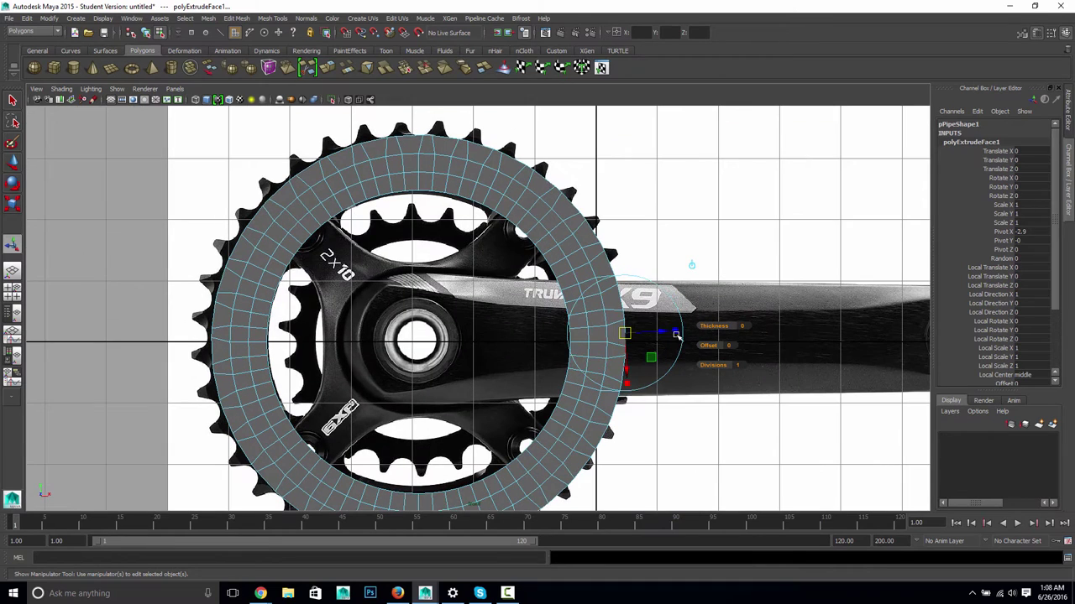
pyautogui.moveTo(665, 332); pyautogui.dragTo(669, 332)
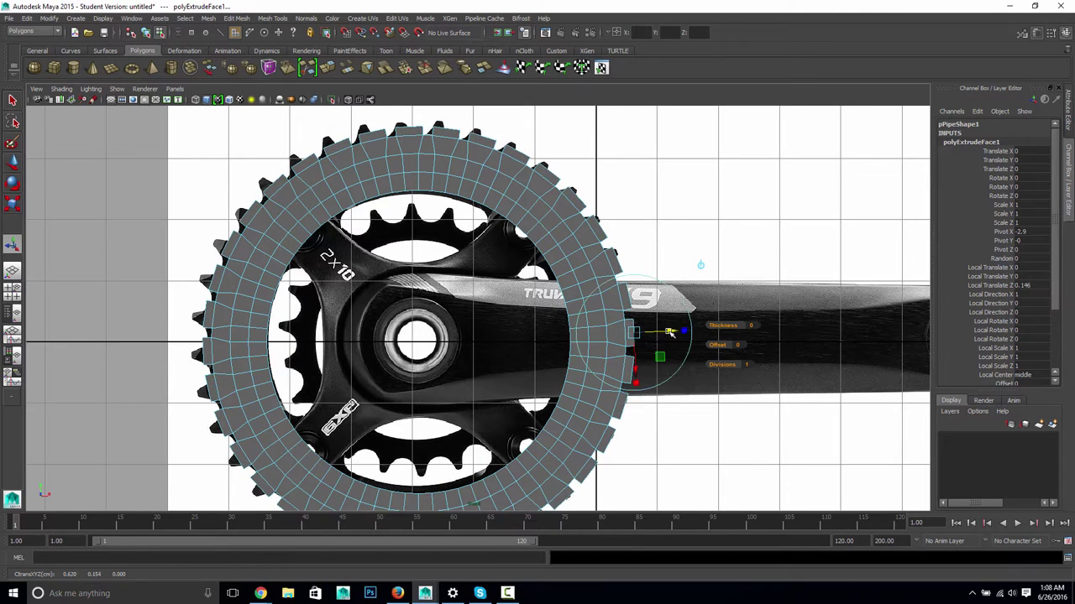
pyautogui.moveTo(637, 384); pyautogui.dragTo(611, 343)
# Back in perspective, extrude the tooth faces a second time, creating polyExtrudeFace2.
pyautogui.press('space')
pyautogui.click(617, 345)
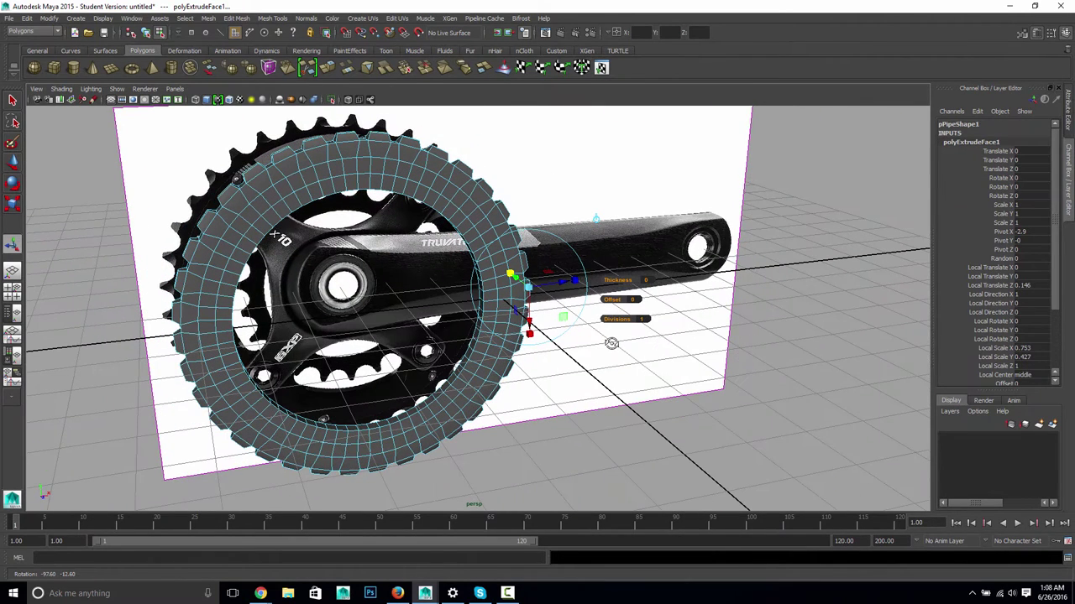
pyautogui.click(330, 73)
# In front wireframe view, push the second extrusion out 0.101 and taper its faces inward.
pyautogui.press('space')
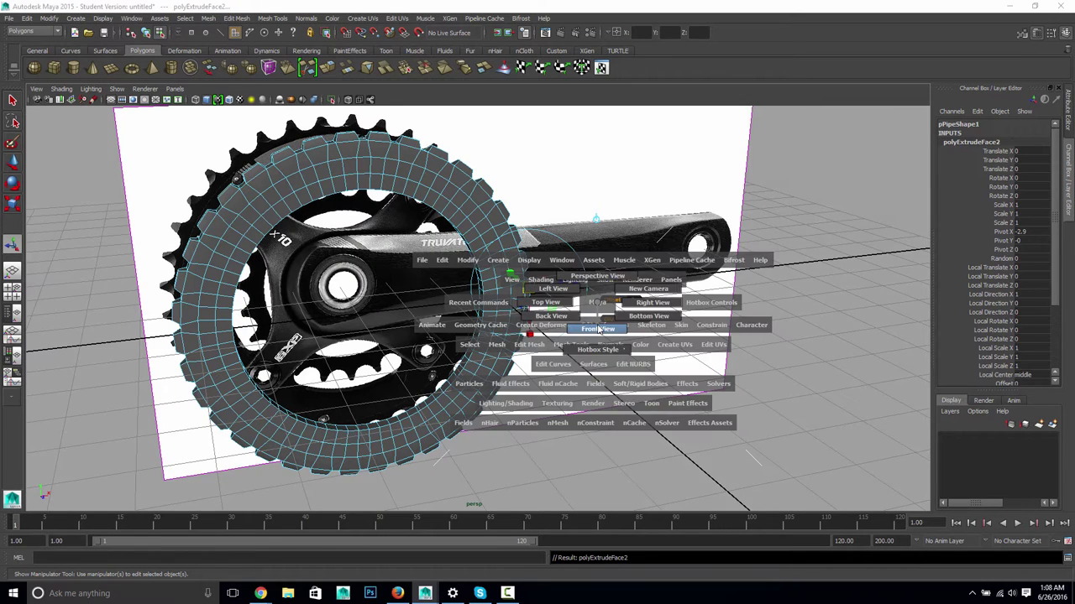
pyautogui.click(597, 328)
pyautogui.moveTo(665, 338); pyautogui.dragTo(678, 333)
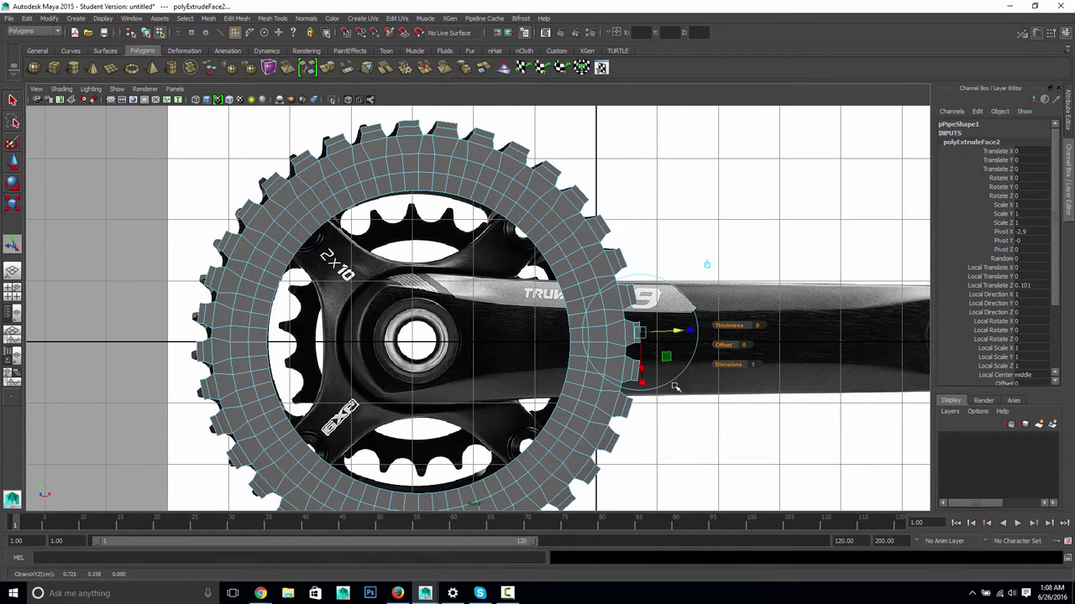
pyautogui.press('4')
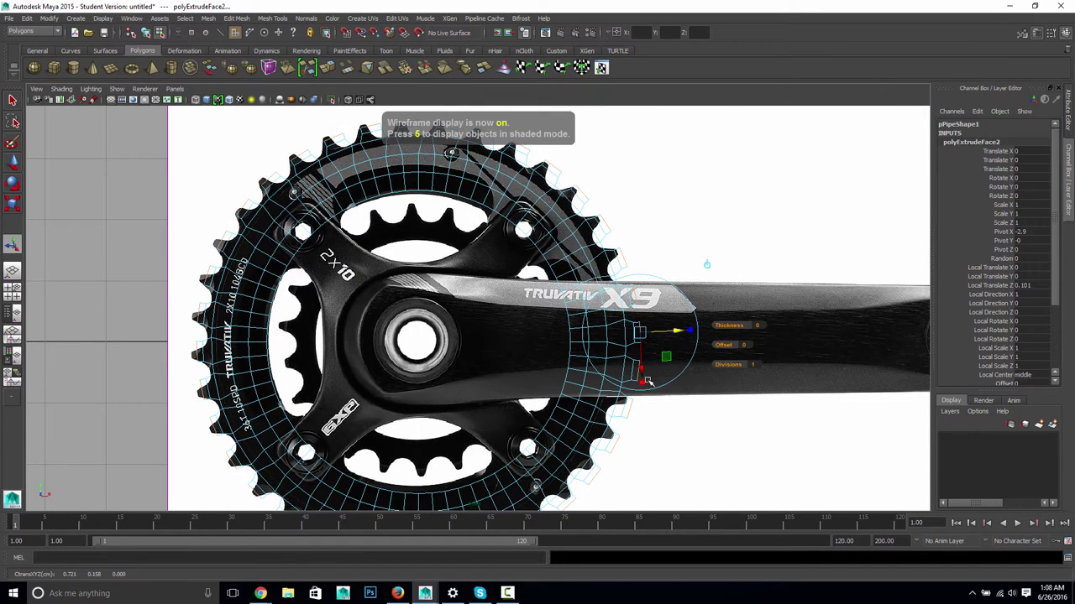
pyautogui.moveTo(647, 386); pyautogui.dragTo(643, 348)
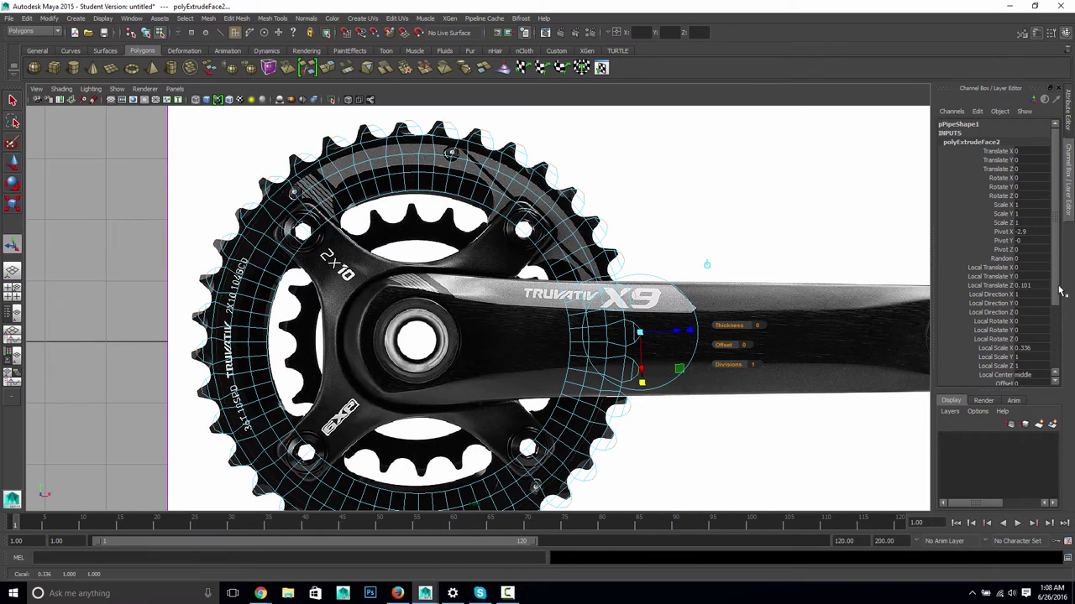
# Narrow polyExtrudeFace1 to Local Scale X 0.453 in the Channel Box.
pyautogui.moveTo(1060, 286); pyautogui.dragTo(1058, 349)
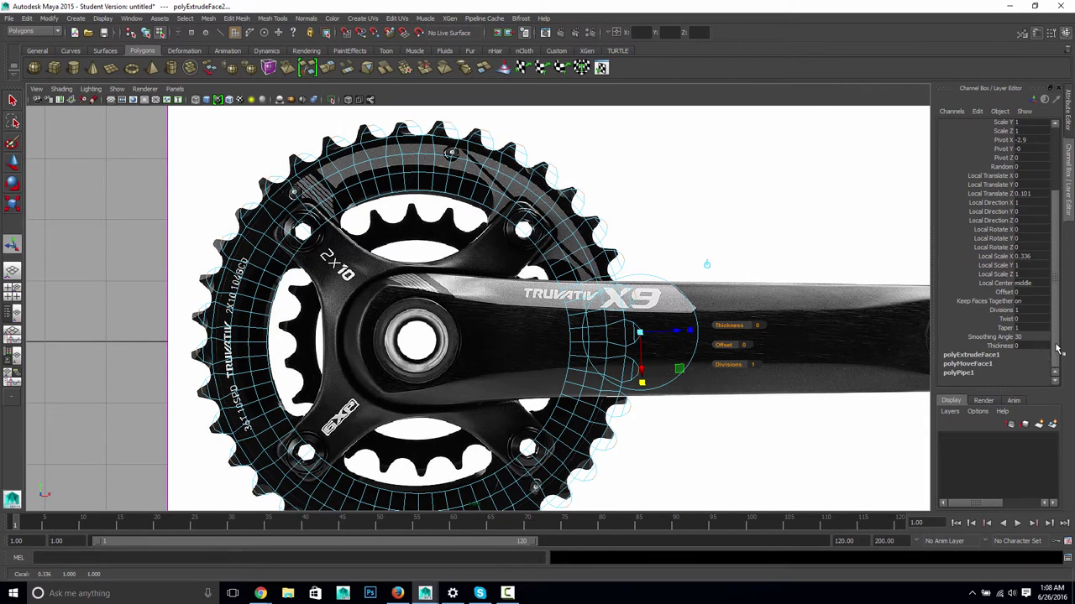
pyautogui.click(994, 355)
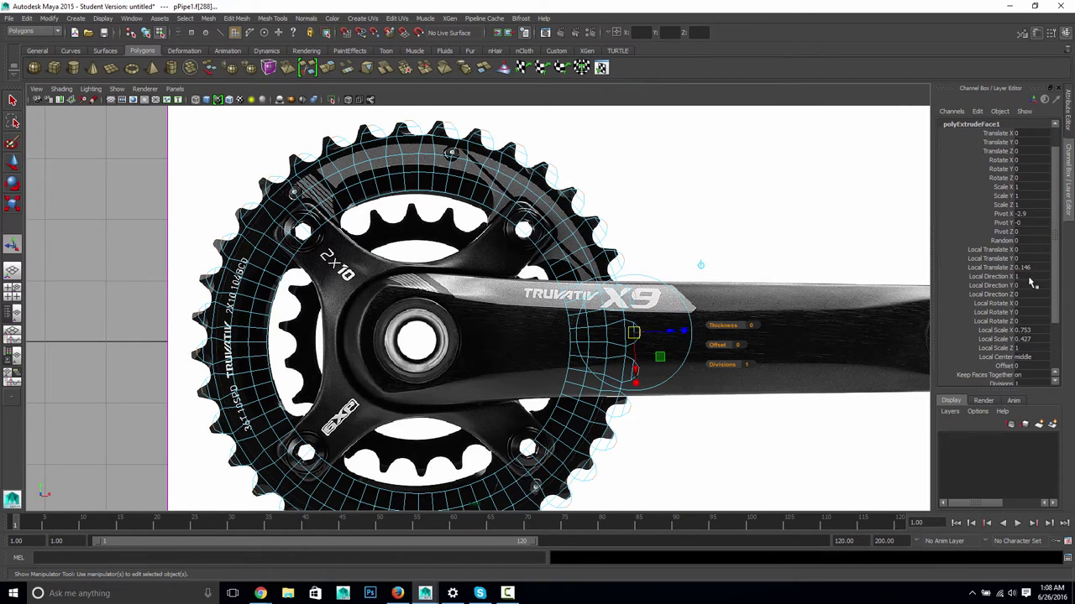
pyautogui.click(1004, 268)
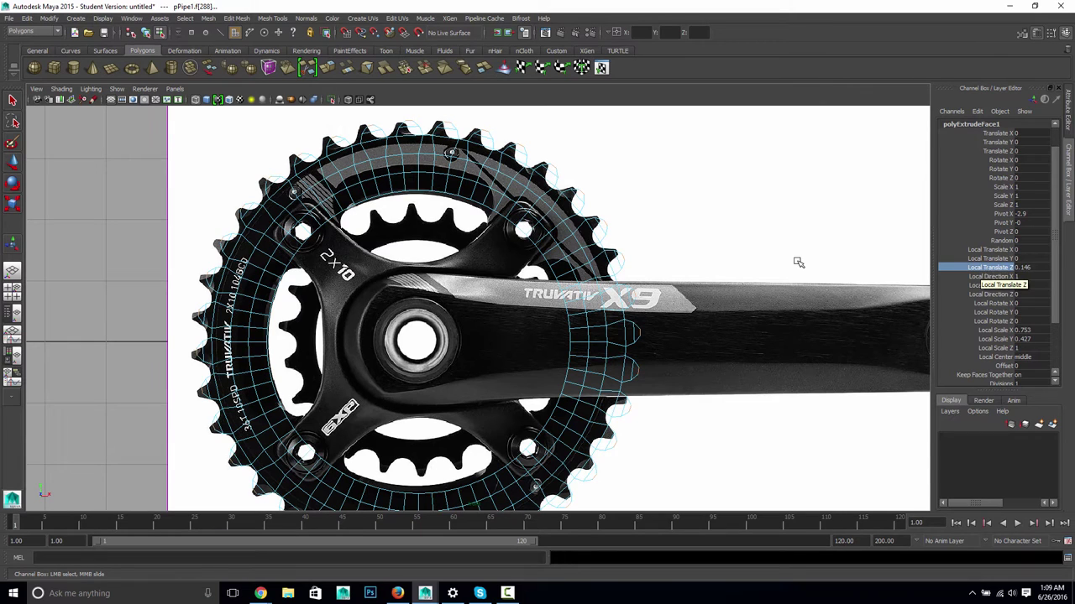
pyautogui.moveTo(762, 223); pyautogui.dragTo(763, 221, button='middle')
pyautogui.hotkey('ctrl', 'z')
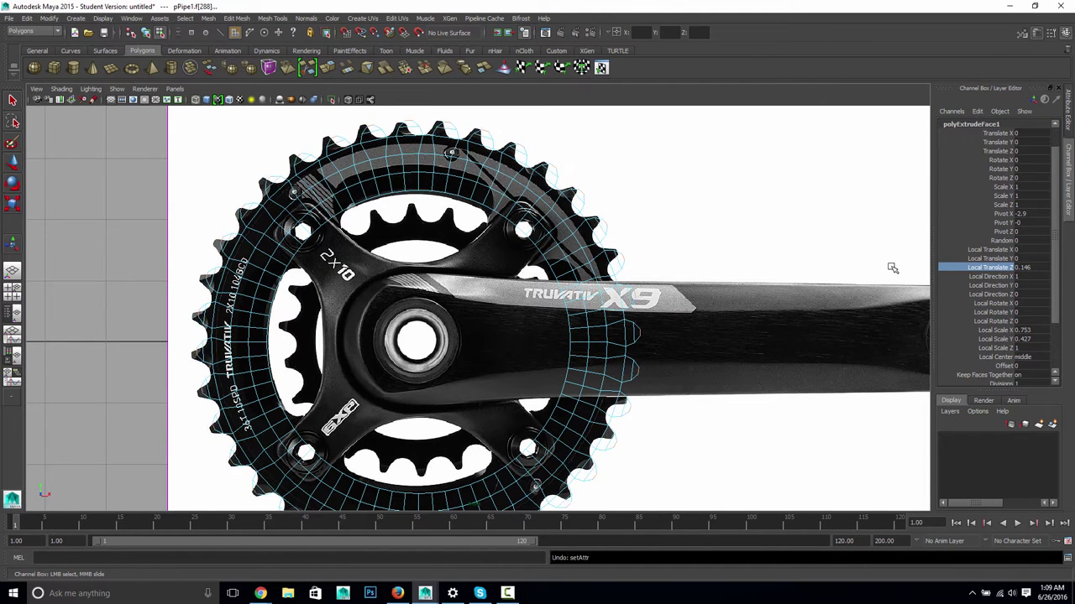
pyautogui.click(982, 339)
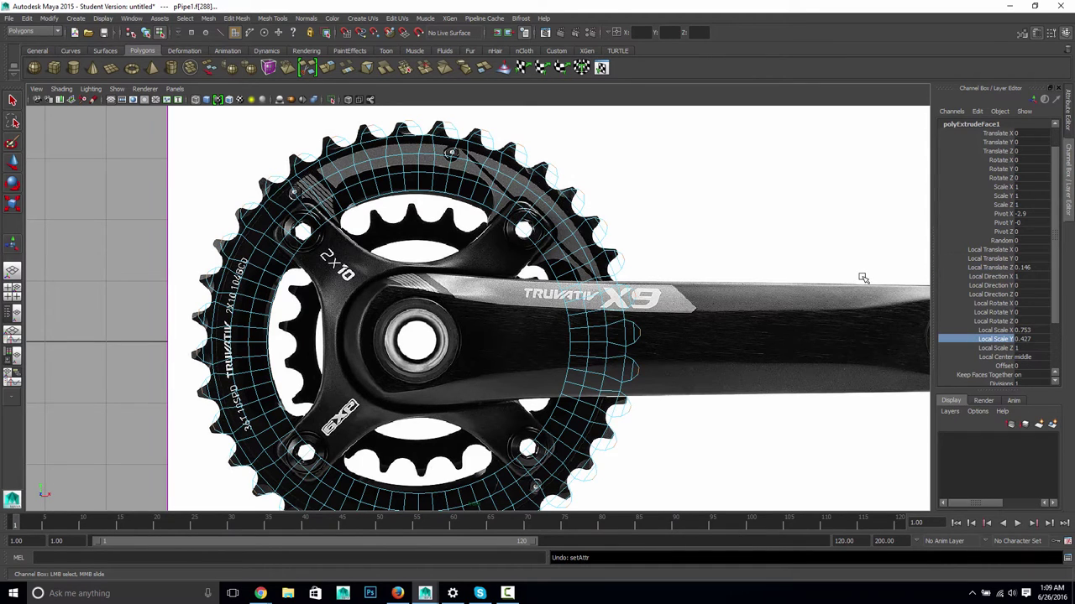
pyautogui.moveTo(859, 277); pyautogui.dragTo(853, 277, button='middle')
pyautogui.hotkey('ctrl', 'z')
pyautogui.click(997, 331)
pyautogui.moveTo(840, 252); pyautogui.dragTo(821, 247, button='middle')
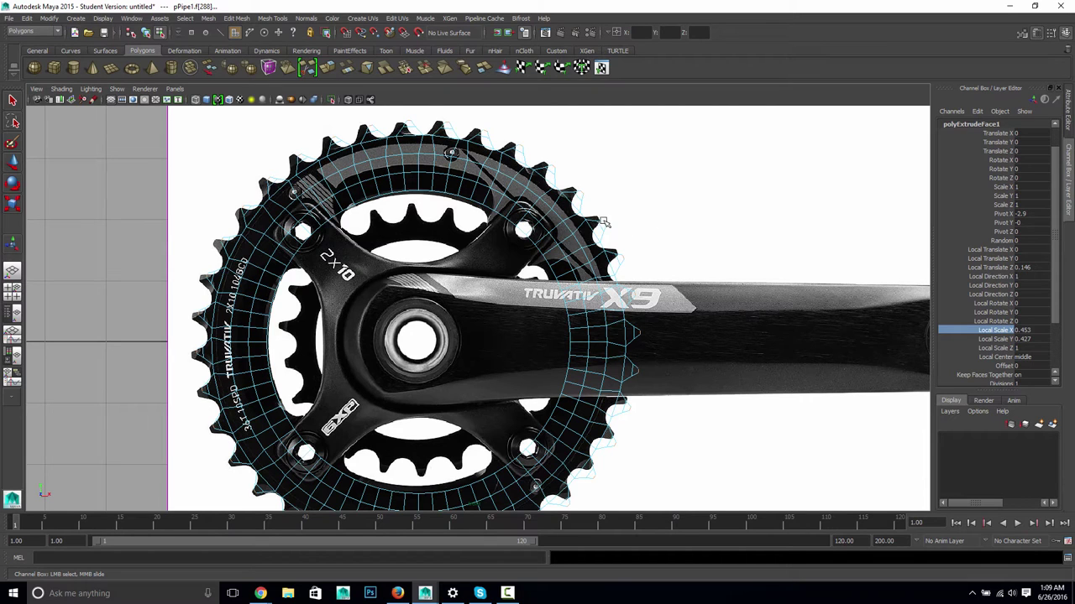
# Set polyExtrudeFace2 Local Scale X to 0.446 and return to shaded display.
pyautogui.scroll(2, 971, 208)
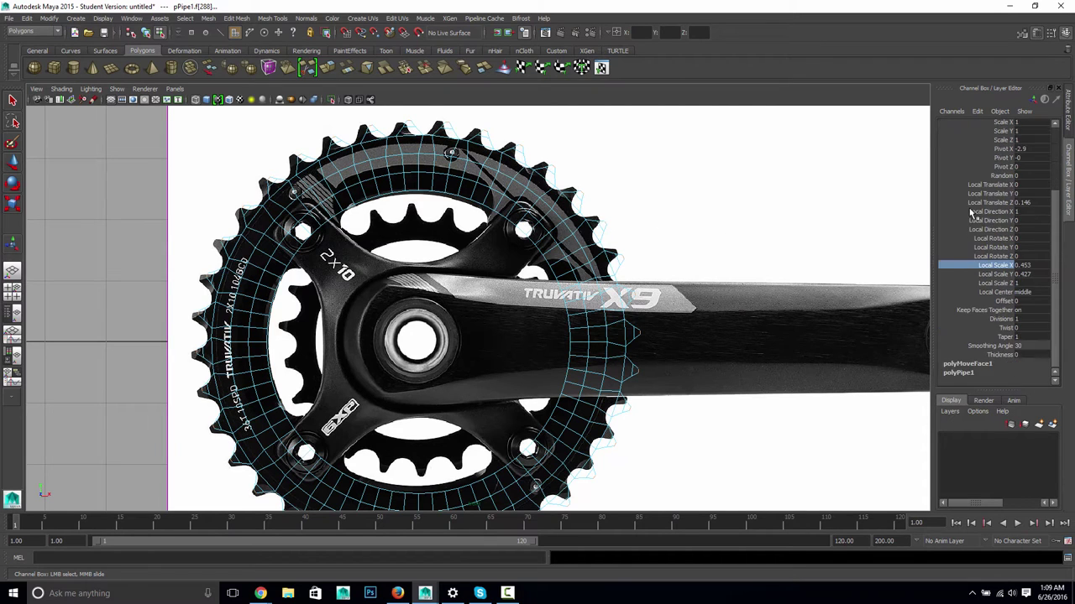
pyautogui.click(974, 142)
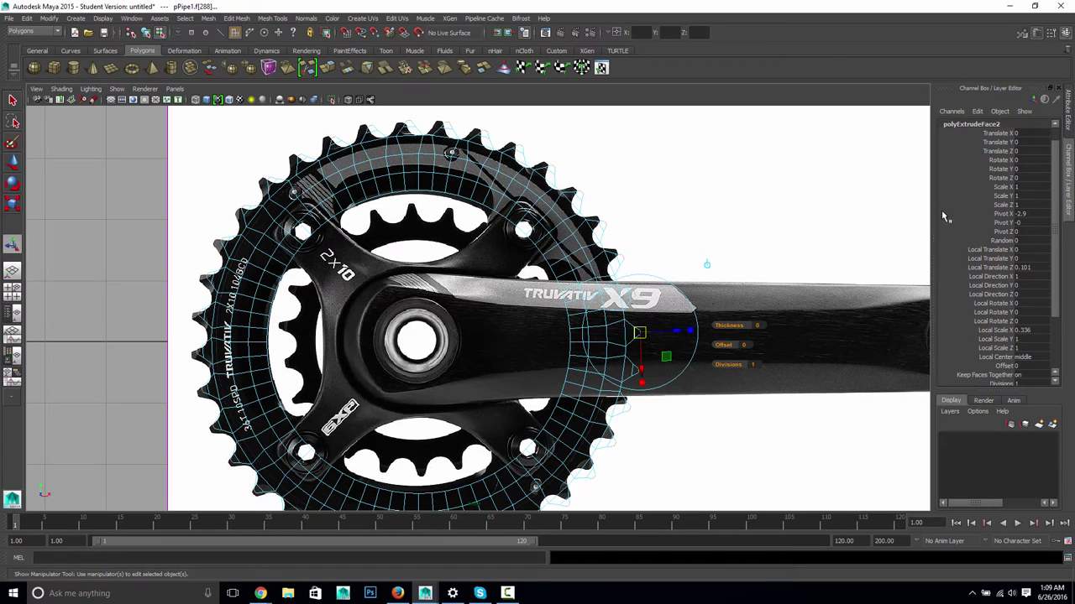
pyautogui.click(989, 331)
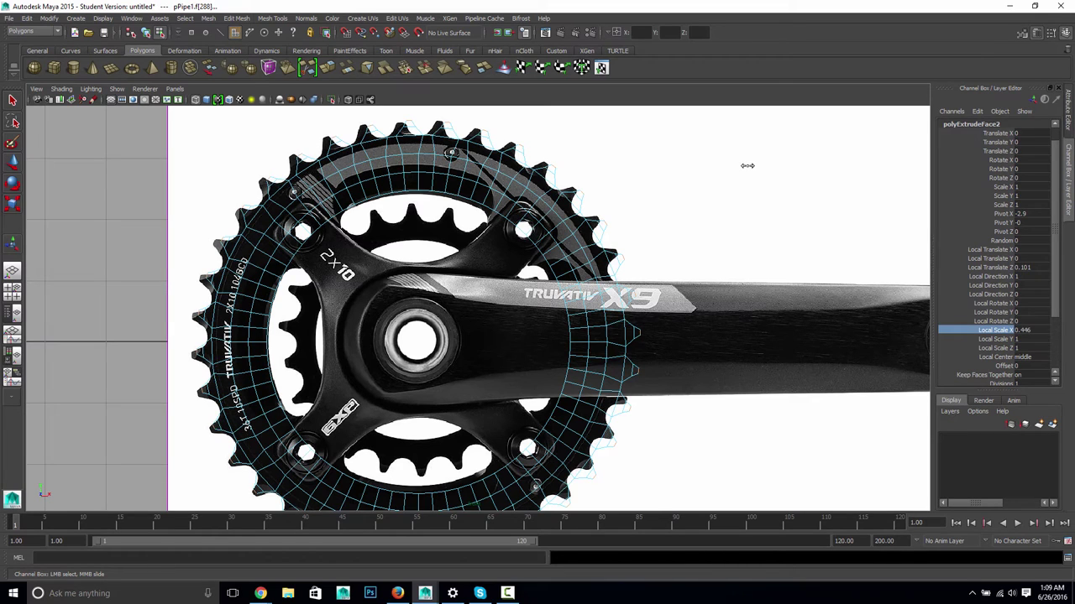
pyautogui.press('5')
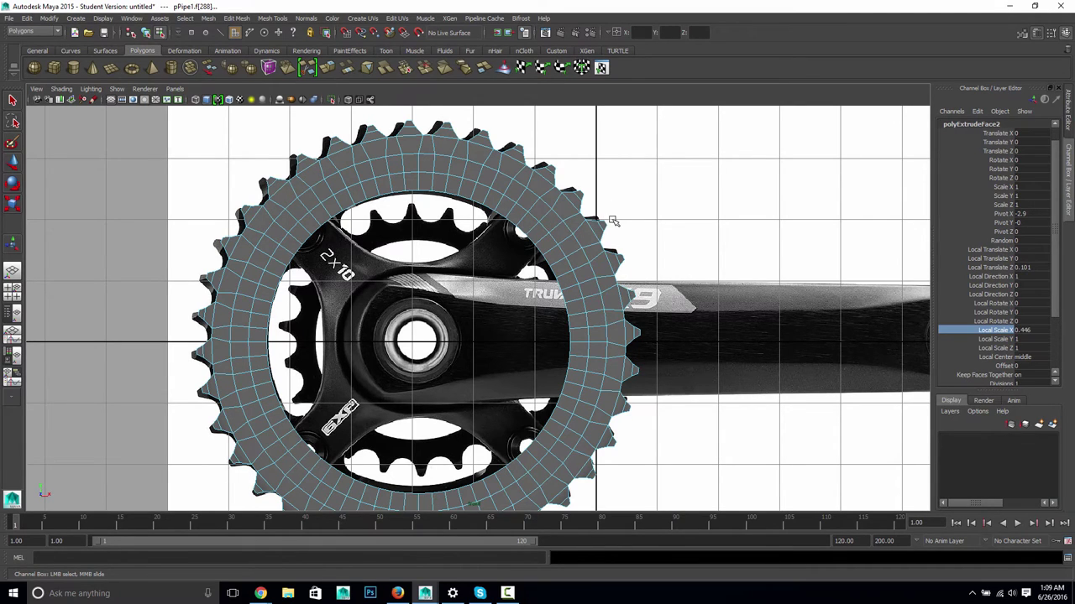
# In perspective, thin the tooth tips by setting polyExtrudeFace2 Local Scale Y to 0.47.
pyautogui.press('space')
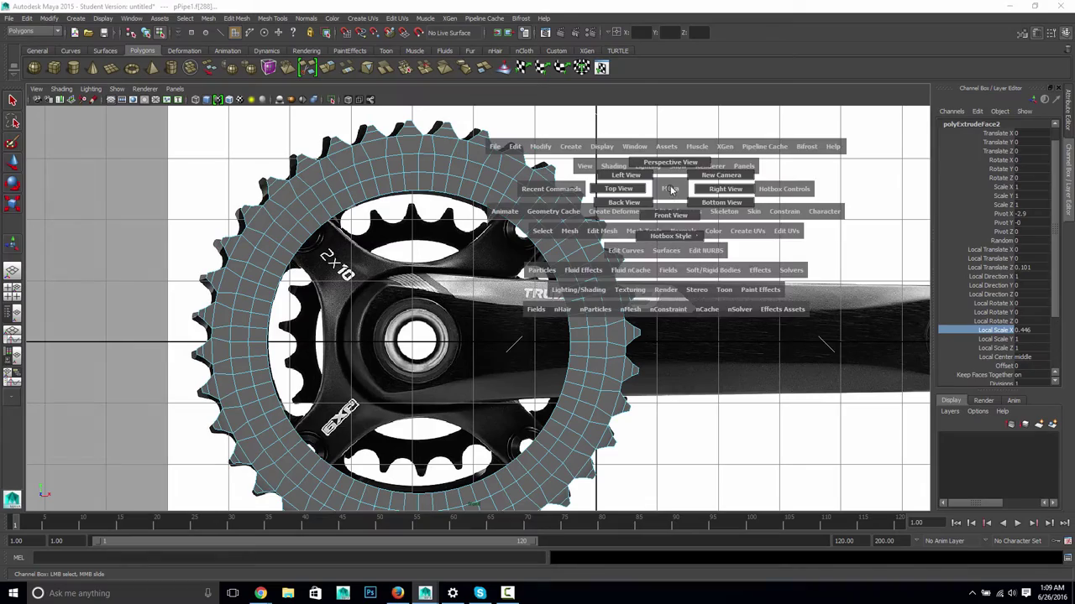
pyautogui.moveTo(671, 190); pyautogui.dragTo(726, 219)
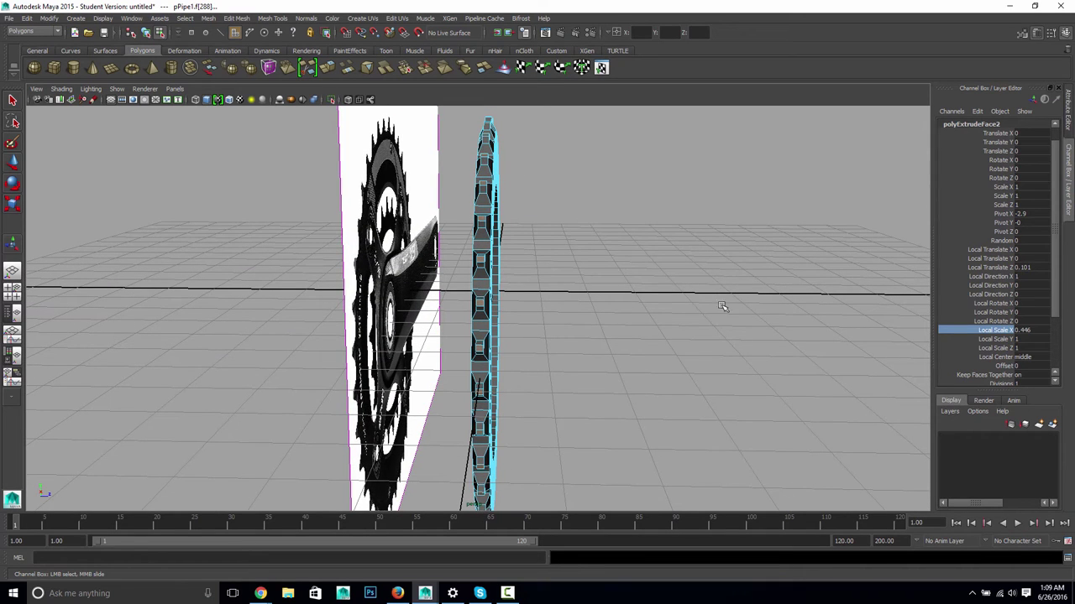
pyautogui.click(947, 339)
pyautogui.moveTo(794, 304); pyautogui.dragTo(791, 305, button='middle')
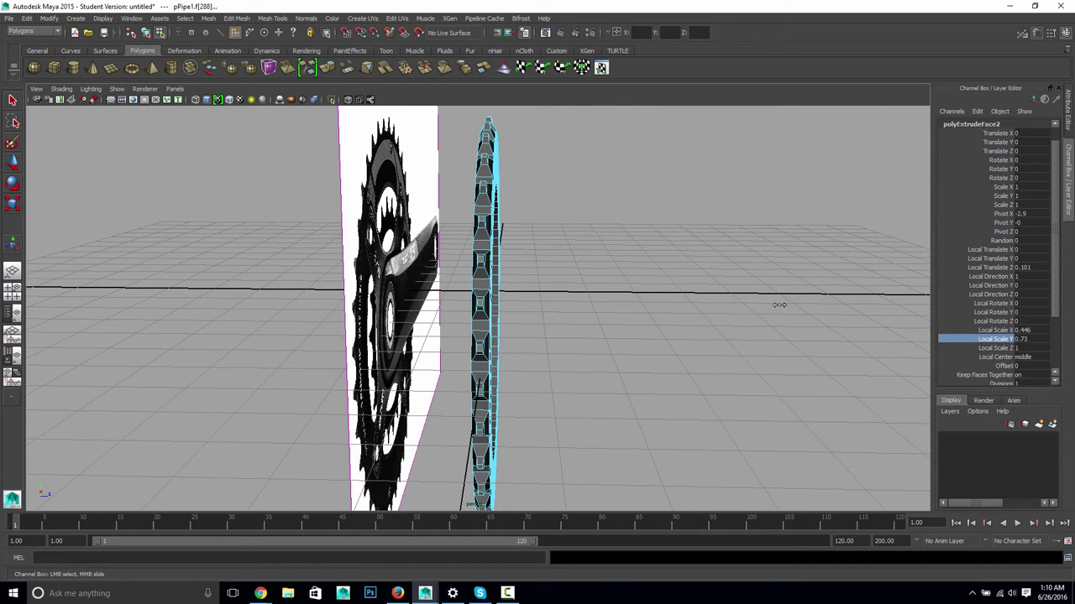
pyautogui.keyDown('alt'); pyautogui.moveTo(747, 335); pyautogui.dragTo(702, 338); pyautogui.keyUp('alt')
# Clear the selection, orbit to a frontal angle, and select one face on the gear's outer band.
pyautogui.click(744, 299)
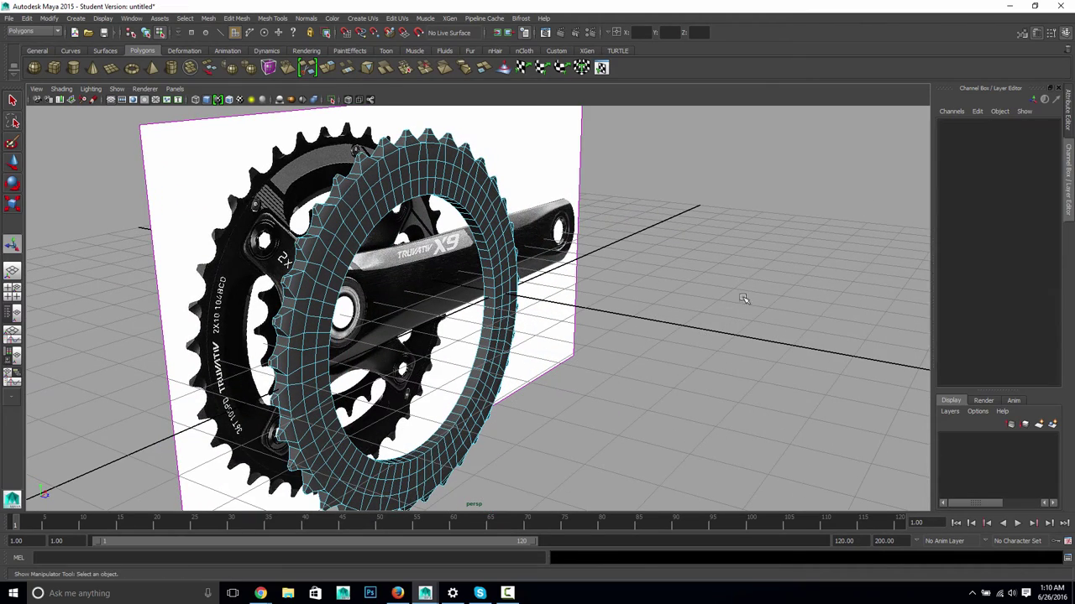
pyautogui.keyDown('alt'); pyautogui.moveTo(744, 299); pyautogui.dragTo(691, 291); pyautogui.keyUp('alt')
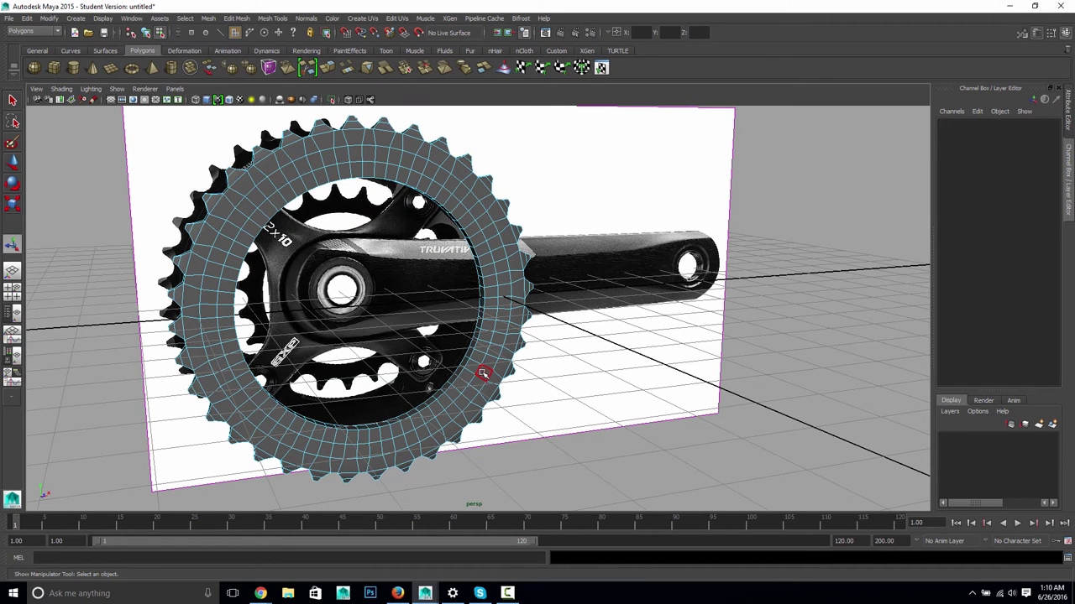
pyautogui.keyDown('alt'); pyautogui.moveTo(492, 353); pyautogui.dragTo(424, 210); pyautogui.keyUp('alt')
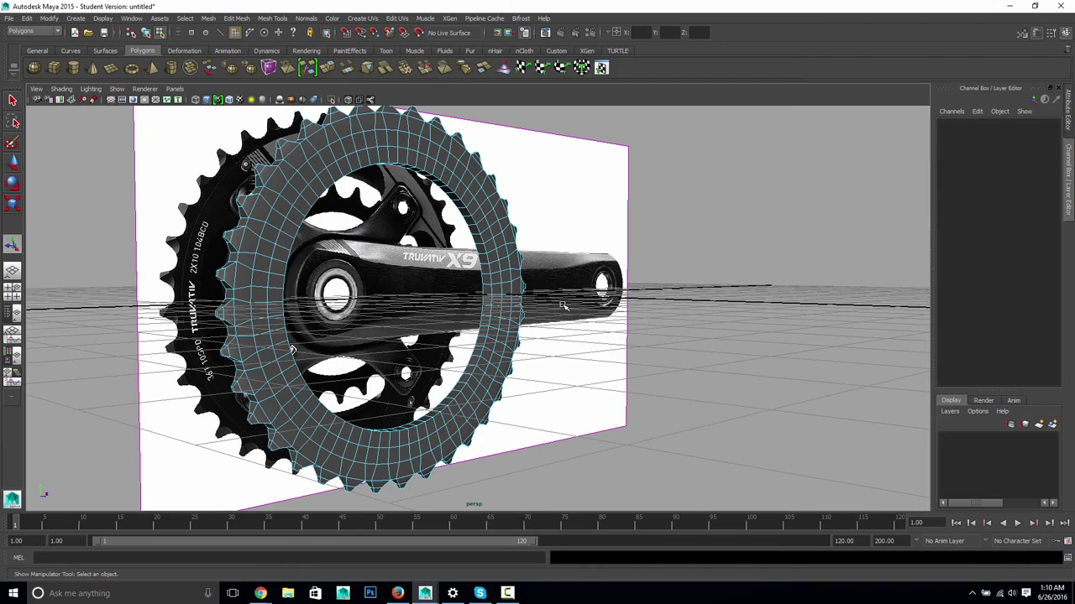
pyautogui.keyDown('alt'); pyautogui.moveTo(675, 318); pyautogui.dragTo(717, 324); pyautogui.keyUp('alt')
pyautogui.keyDown('alt'); pyautogui.moveTo(636, 289); pyautogui.dragTo(619, 283); pyautogui.keyUp('alt')
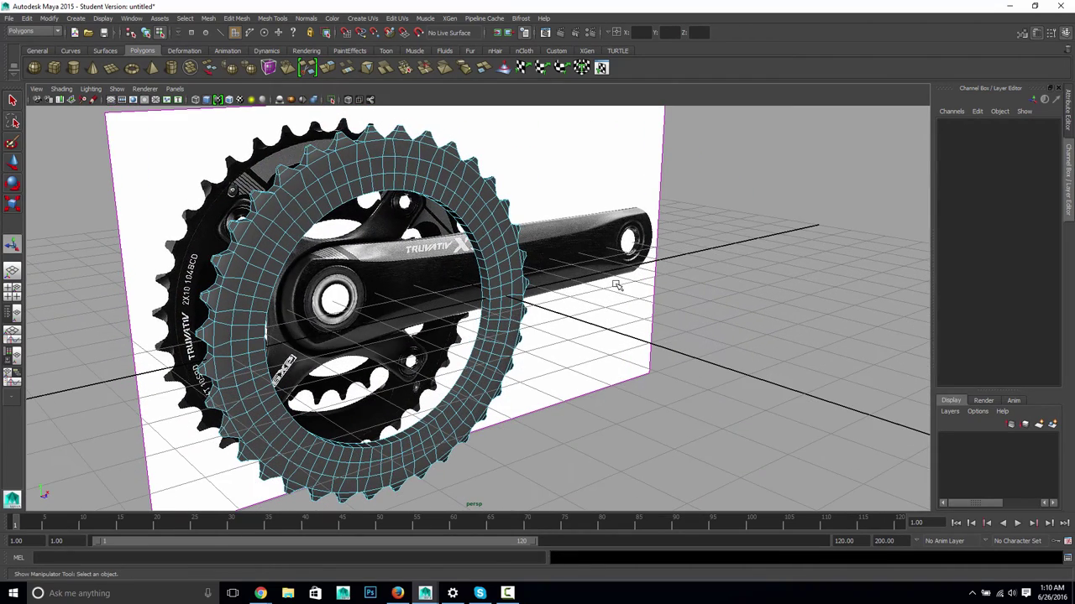
pyautogui.click(455, 188)
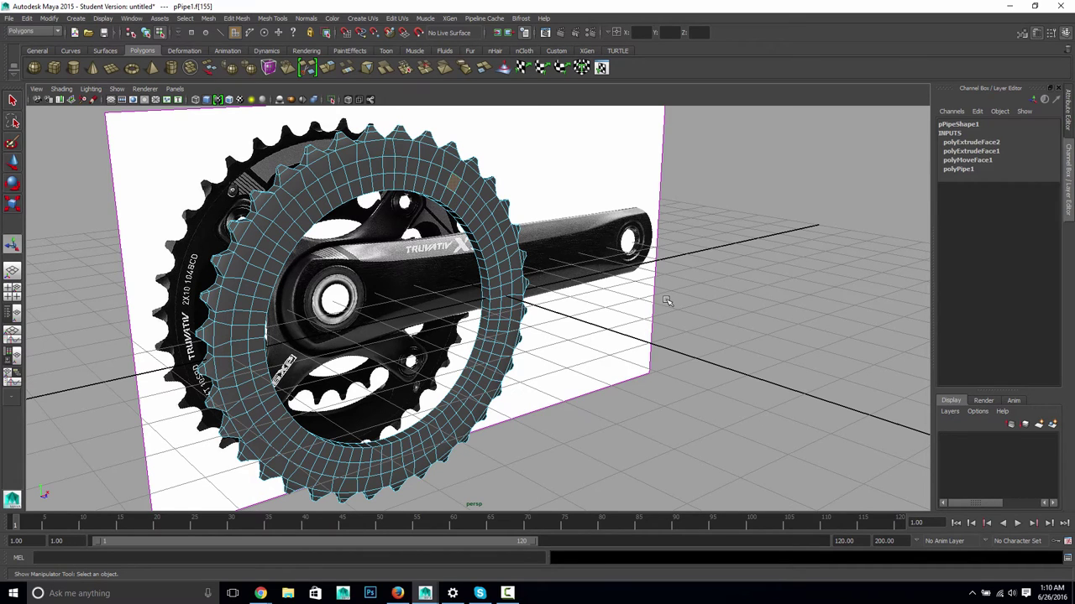
# Select the entire outer face loop of the gear.
pyautogui.keyDown('shift'); pyautogui.doubleClick(463, 190); pyautogui.keyUp('shift')
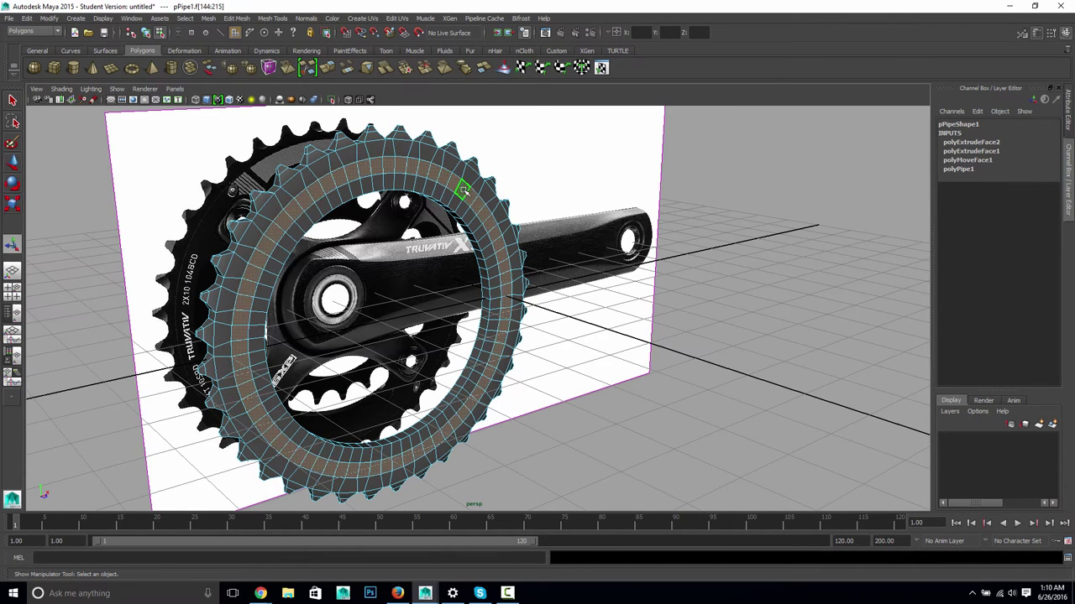
pyautogui.keyDown('alt'); pyautogui.moveTo(585, 325); pyautogui.dragTo(701, 319); pyautogui.keyUp('alt')
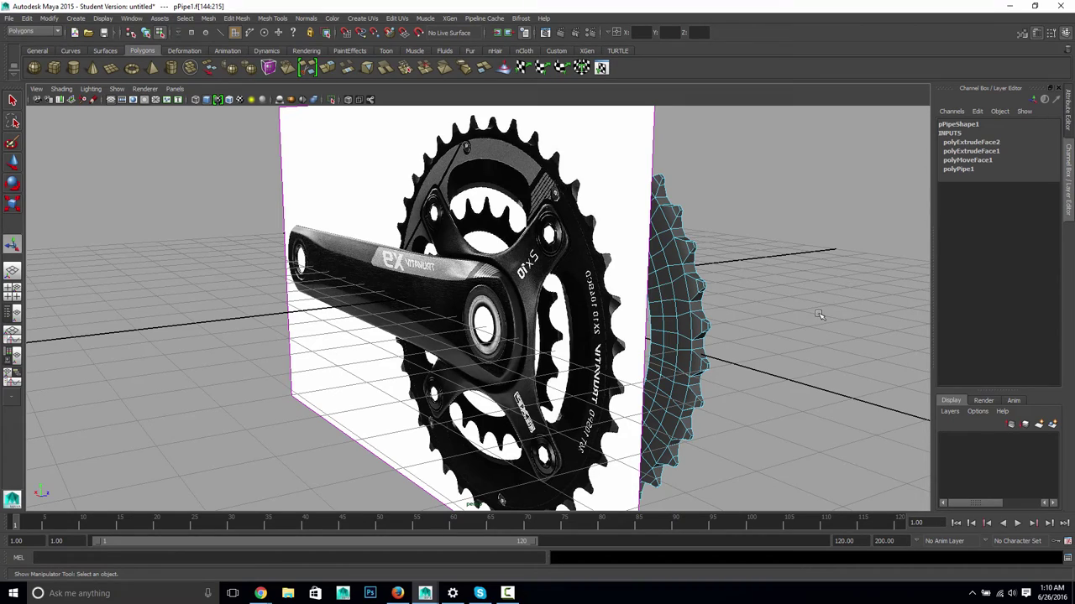
pyautogui.moveTo(818, 316)
pyautogui.keyDown('alt'); pyautogui.mouseDown()
pyautogui.moveTo(649, 307)
pyautogui.moveTo(842, 313)
pyautogui.moveTo(822, 314)
pyautogui.mouseUp(); pyautogui.keyUp('alt')
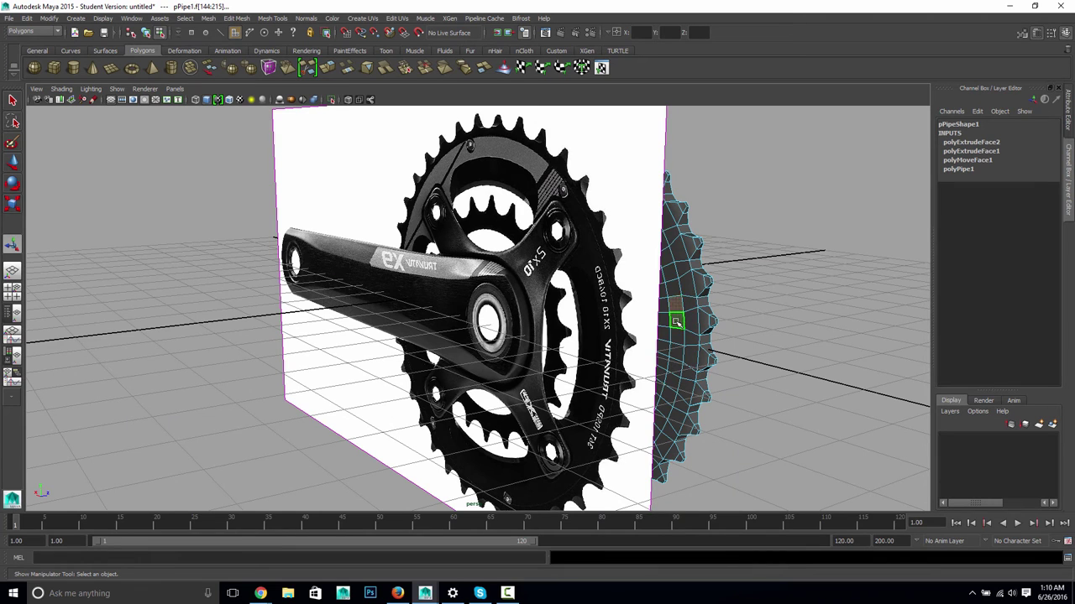
pyautogui.keyDown('alt'); pyautogui.moveTo(675, 313); pyautogui.dragTo(718, 359); pyautogui.keyUp('alt')
# In front wireframe view, scale the outer face ring uniformly to fit the reference teeth.
pyautogui.press('space')
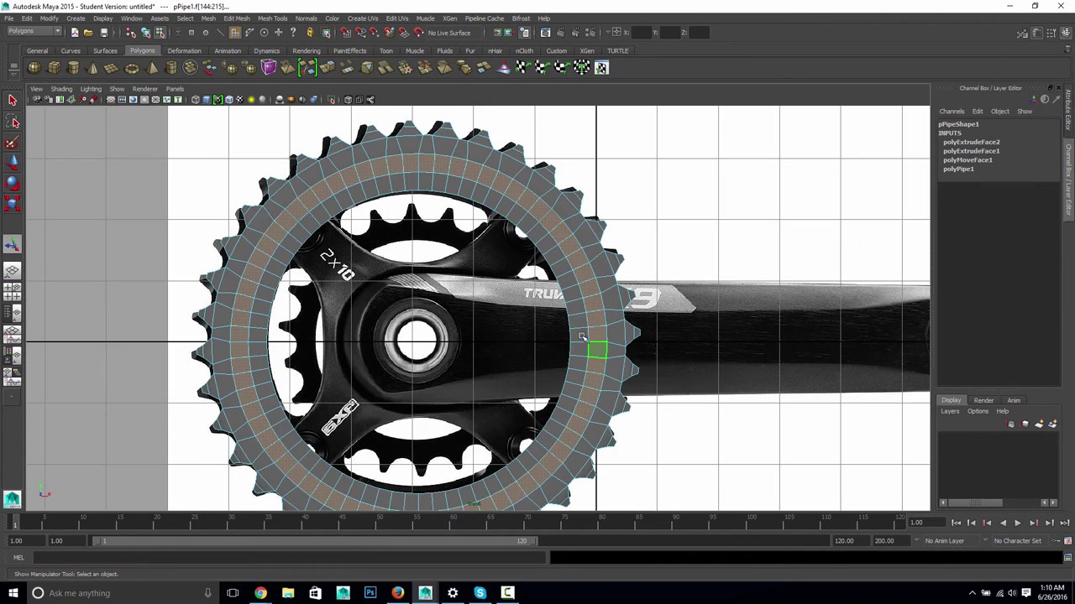
pyautogui.press('4')
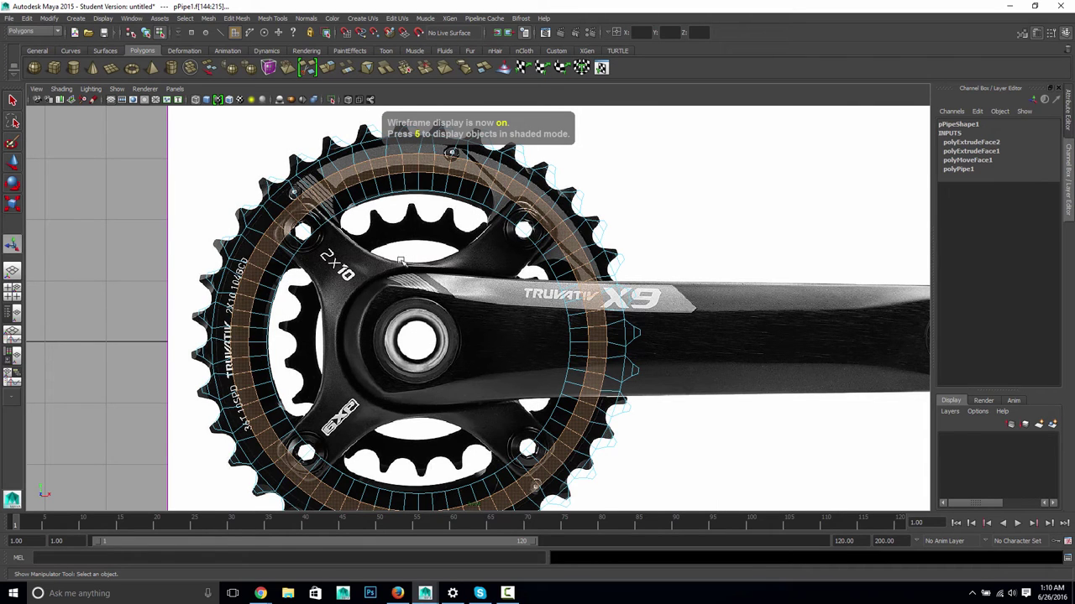
pyautogui.press('r')
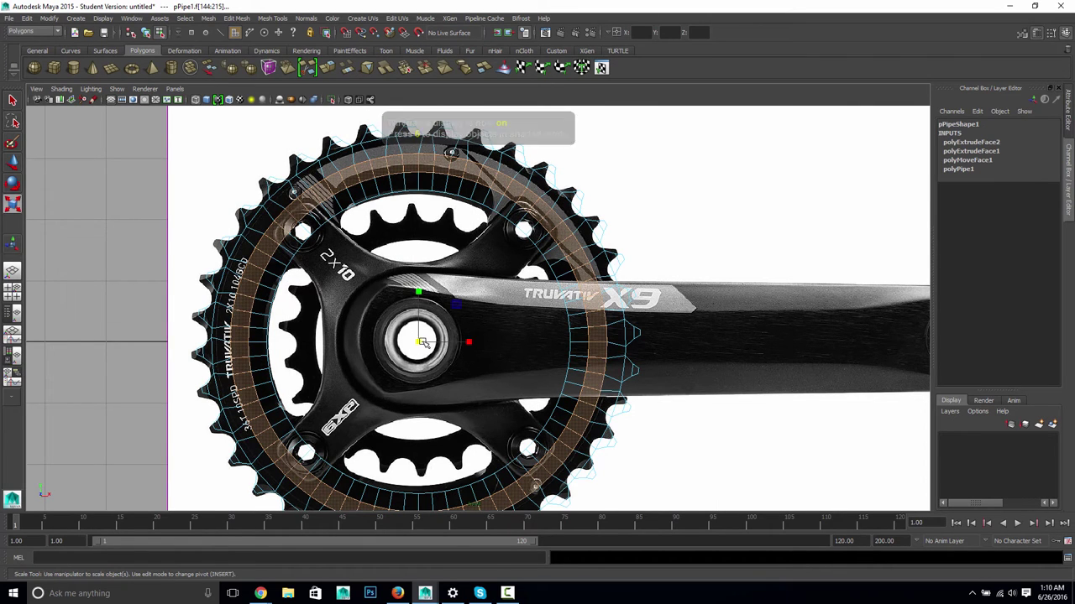
pyautogui.click(456, 305)
pyautogui.moveTo(456, 305); pyautogui.dragTo(458, 304)
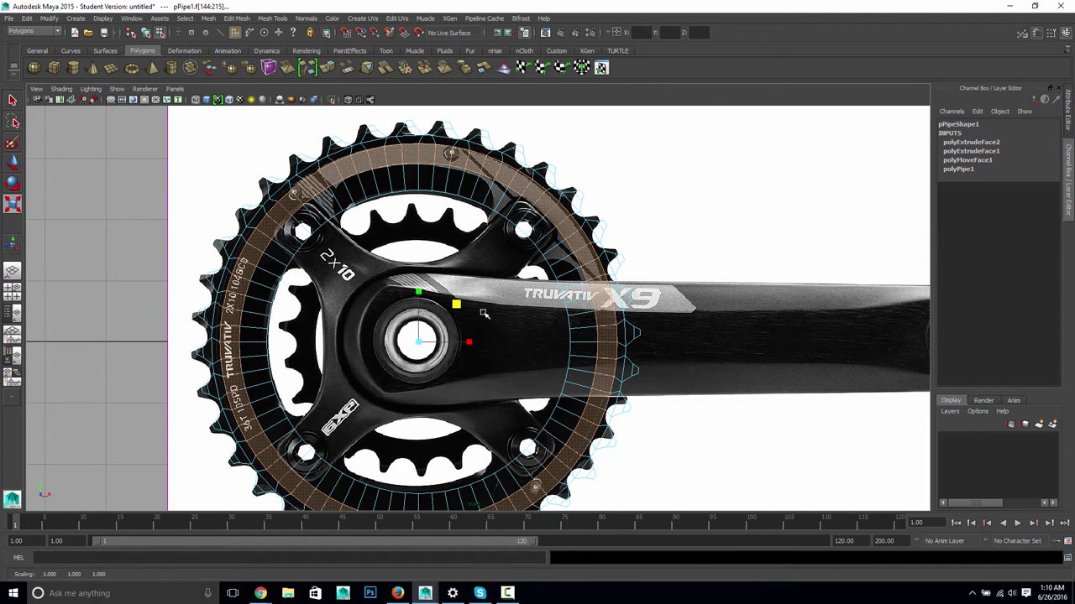
pyautogui.press('space')
pyautogui.click(483, 313)
pyautogui.keyDown('alt'); pyautogui.moveTo(483, 314); pyautogui.dragTo(537, 339); pyautogui.keyUp('alt')
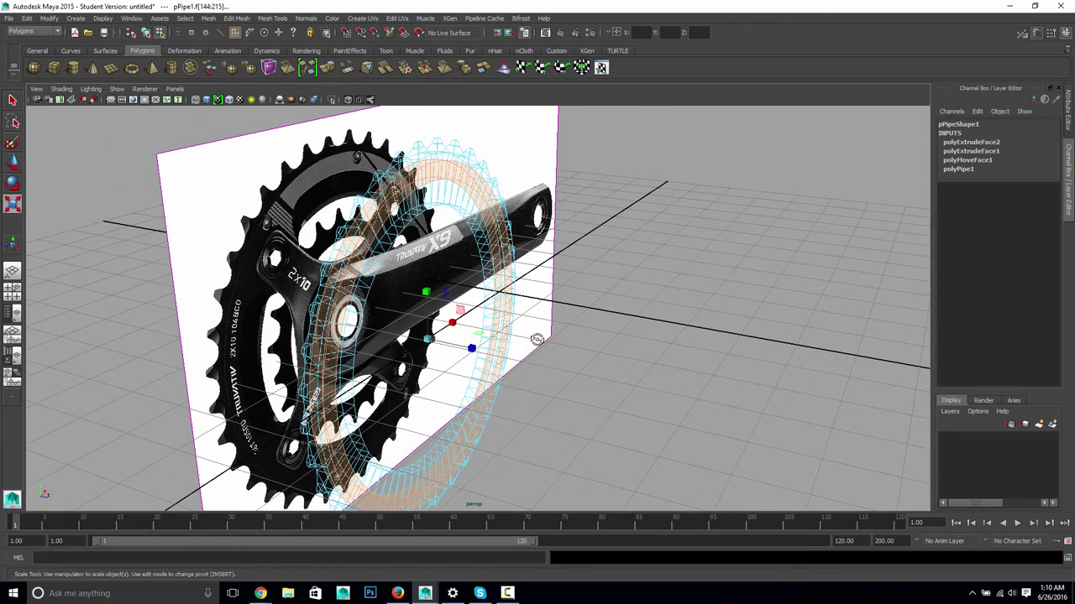
# Scale the outer face ring and the inner face ring along their depth.
pyautogui.press('5')
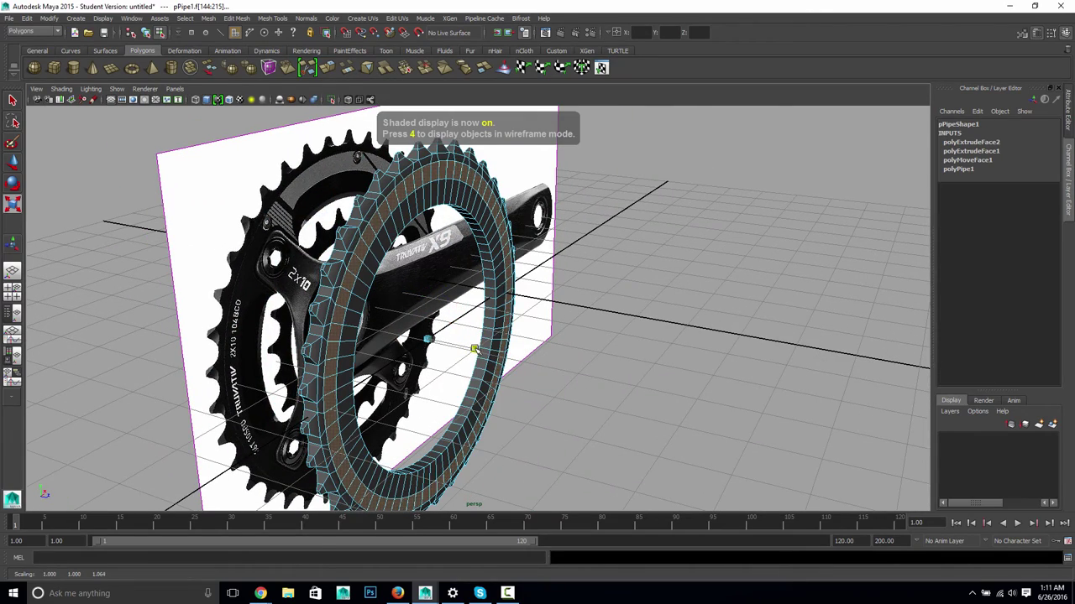
pyautogui.moveTo(472, 349); pyautogui.dragTo(497, 357)
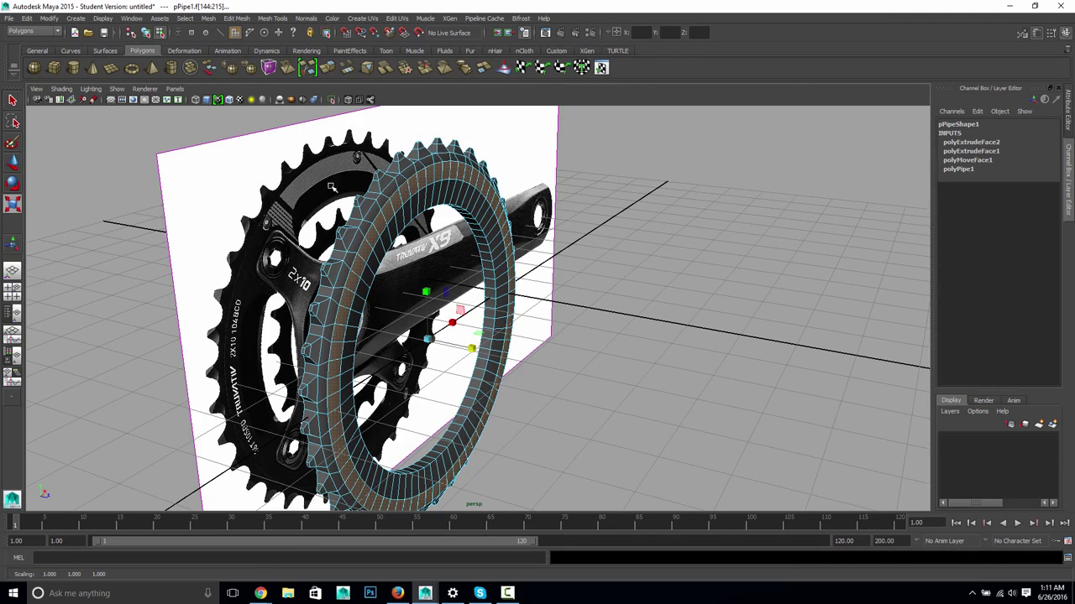
pyautogui.moveTo(473, 241)
pyautogui.keyDown('alt'); pyautogui.mouseDown()
pyautogui.moveTo(492, 222)
pyautogui.moveTo(475, 216)
pyautogui.moveTo(492, 250)
pyautogui.mouseUp(); pyautogui.keyUp('alt')
pyautogui.click(475, 213)
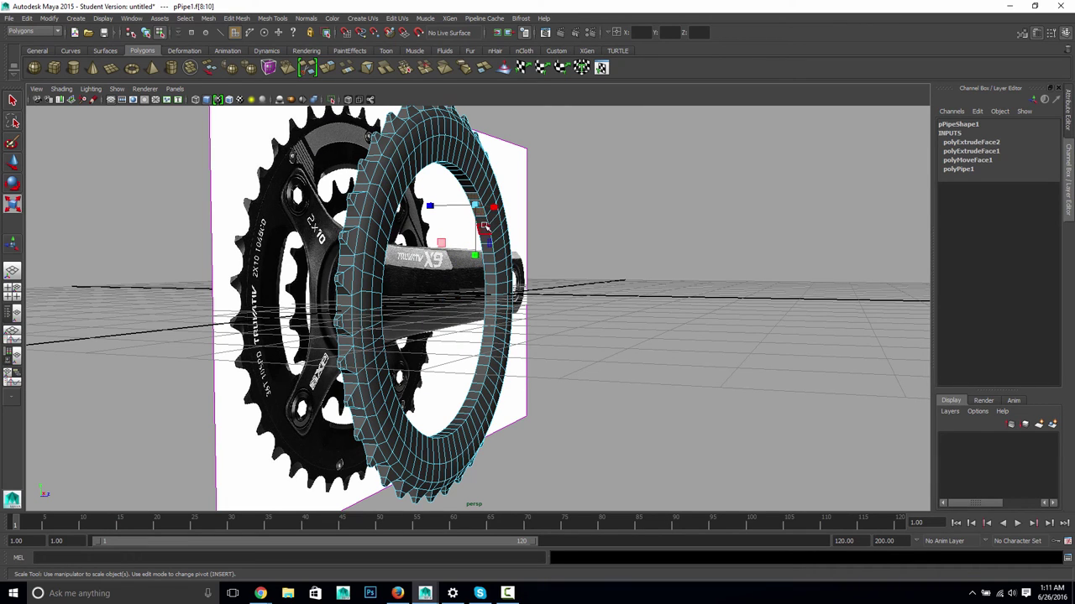
pyautogui.click(484, 228)
pyautogui.doubleClick(485, 240)
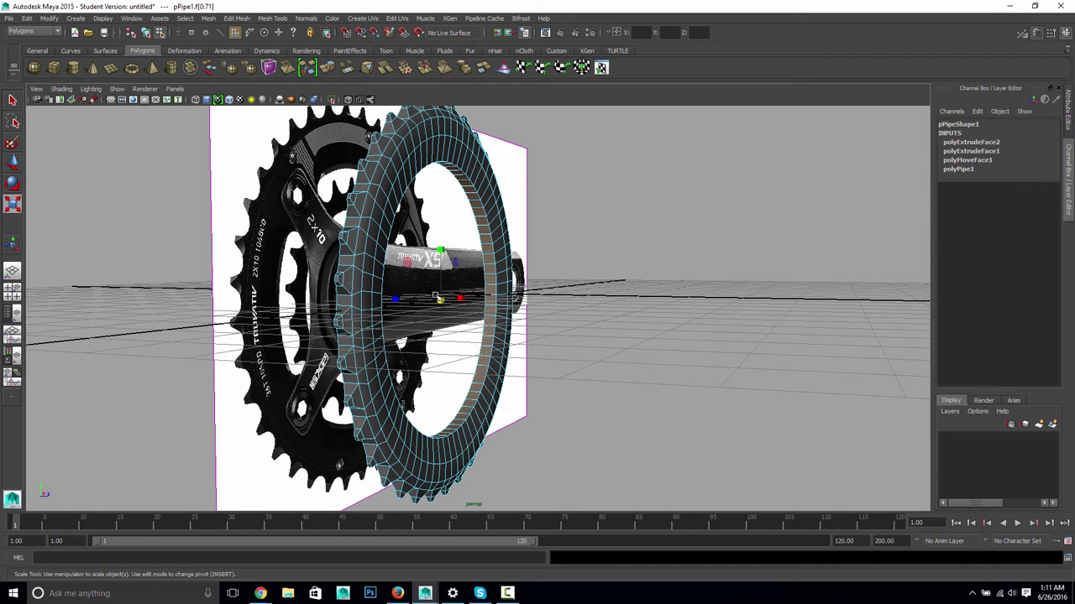
pyautogui.moveTo(399, 301); pyautogui.dragTo(626, 283)
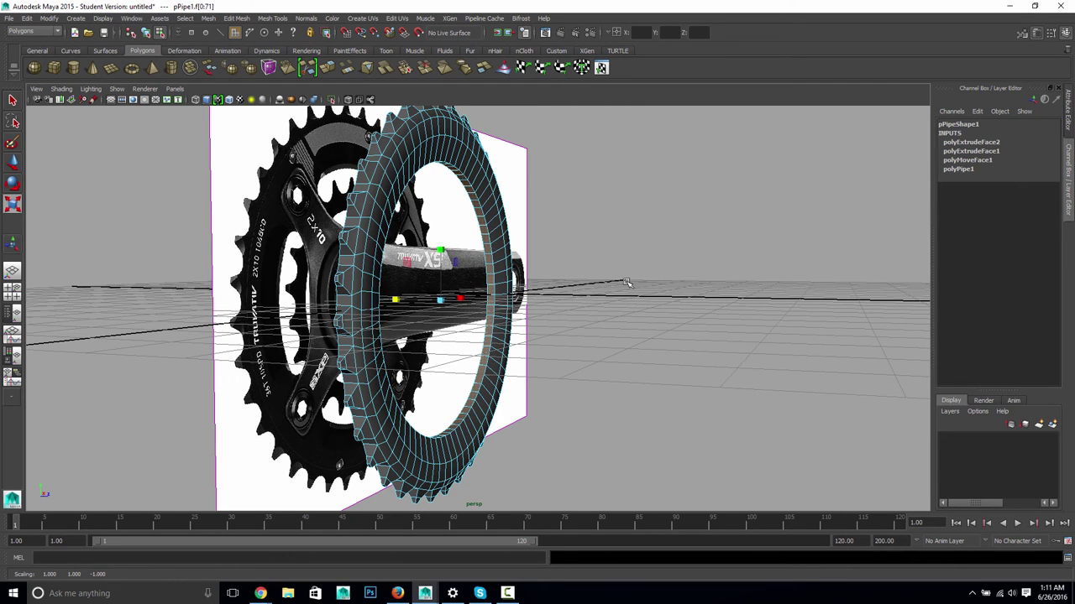
# Reselect the ring's outer face loop from face selection mode.
pyautogui.moveTo(502, 215); pyautogui.dragTo(520, 195, button='right')
pyautogui.click(504, 210)
pyautogui.keyDown('alt'); pyautogui.moveTo(503, 209); pyautogui.dragTo(590, 273); pyautogui.keyUp('alt')
pyautogui.press('F11')
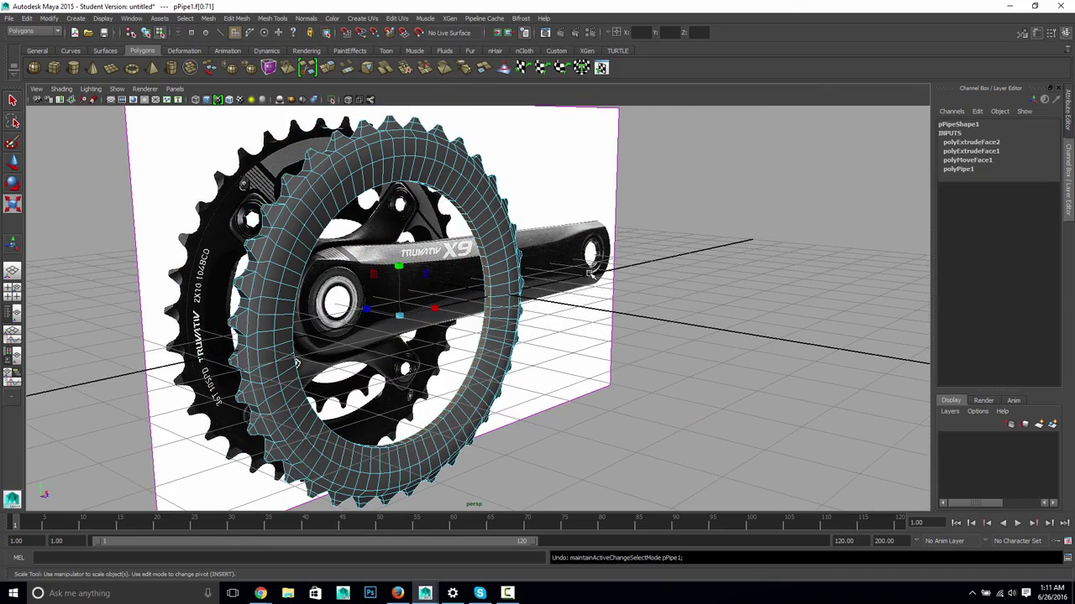
pyautogui.click(500, 220)
pyautogui.doubleClick(500, 219)
pyautogui.keyDown('alt'); pyautogui.moveTo(501, 220); pyautogui.dragTo(701, 328); pyautogui.keyUp('alt')
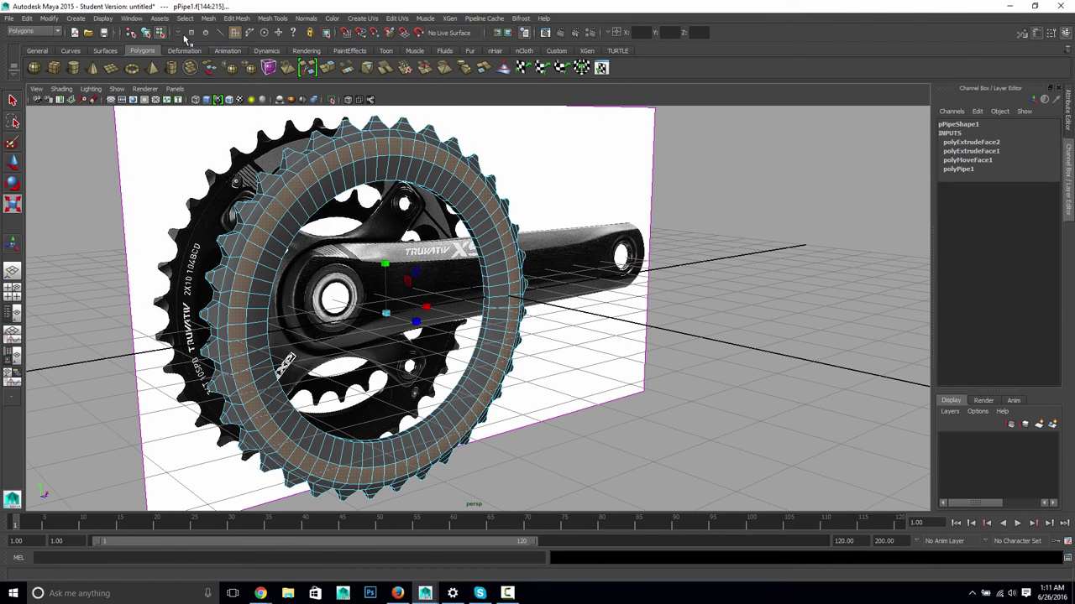
# Harden the ring's edge normals, return to Object Mode, deselect, and inspect the chainring.
pyautogui.click(297, 18)
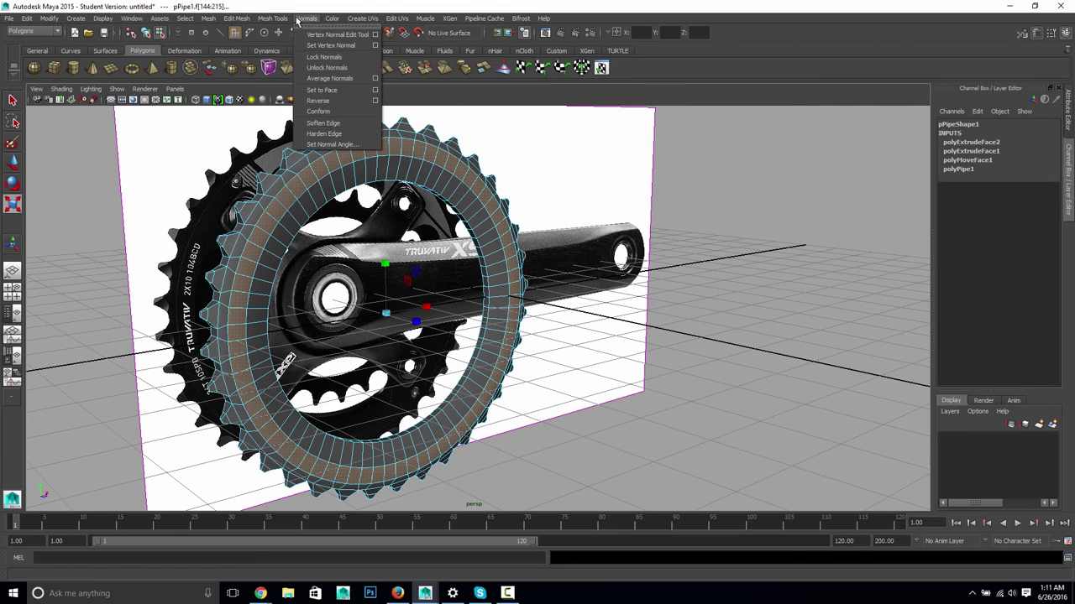
pyautogui.click(313, 133)
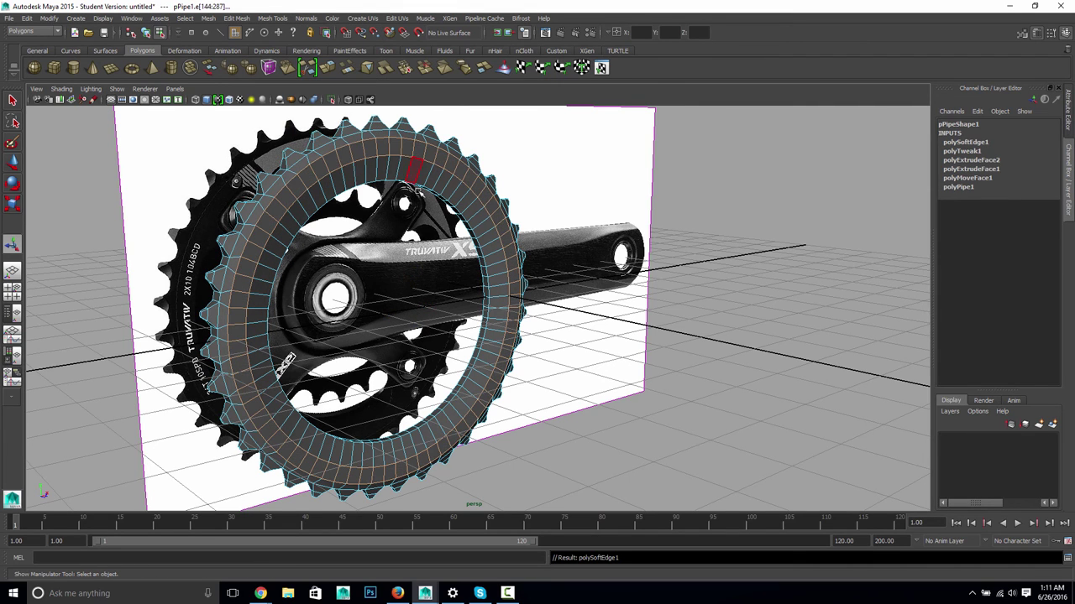
pyautogui.moveTo(449, 186); pyautogui.dragTo(458, 166, button='right')
pyautogui.click(564, 184)
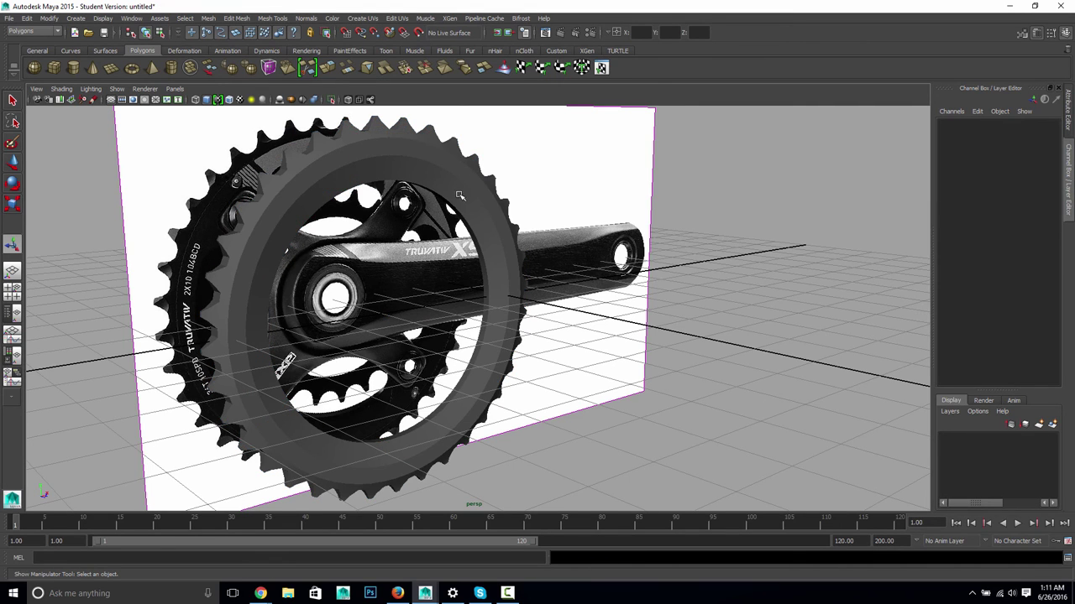
pyautogui.keyDown('alt'); pyautogui.moveTo(420, 224); pyautogui.dragTo(330, 296); pyautogui.keyUp('alt')
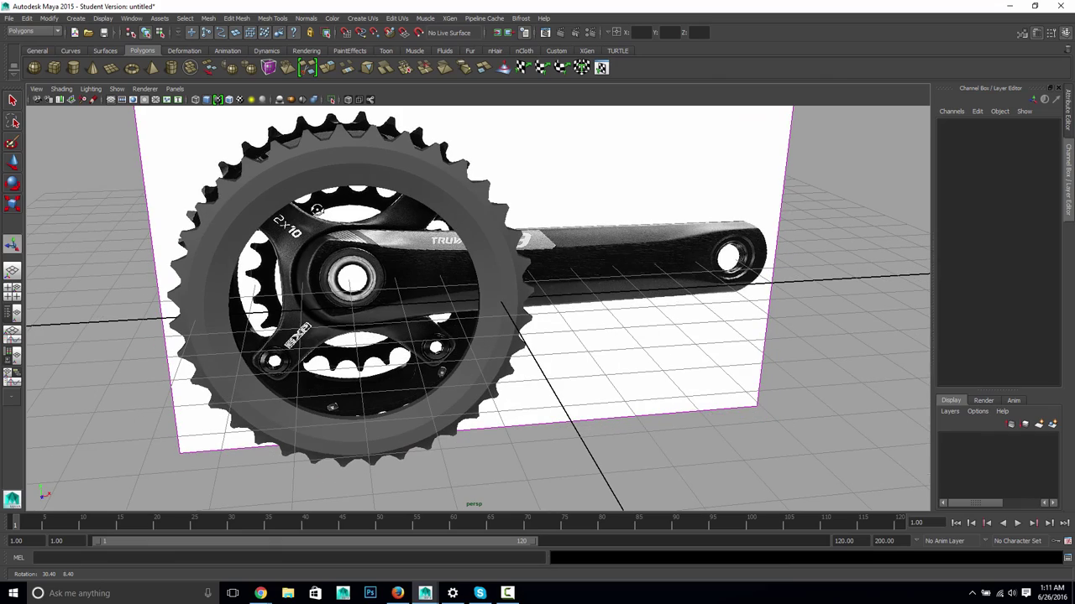
pyautogui.keyDown('alt'); pyautogui.moveTo(395, 365); pyautogui.dragTo(274, 263); pyautogui.keyUp('alt')
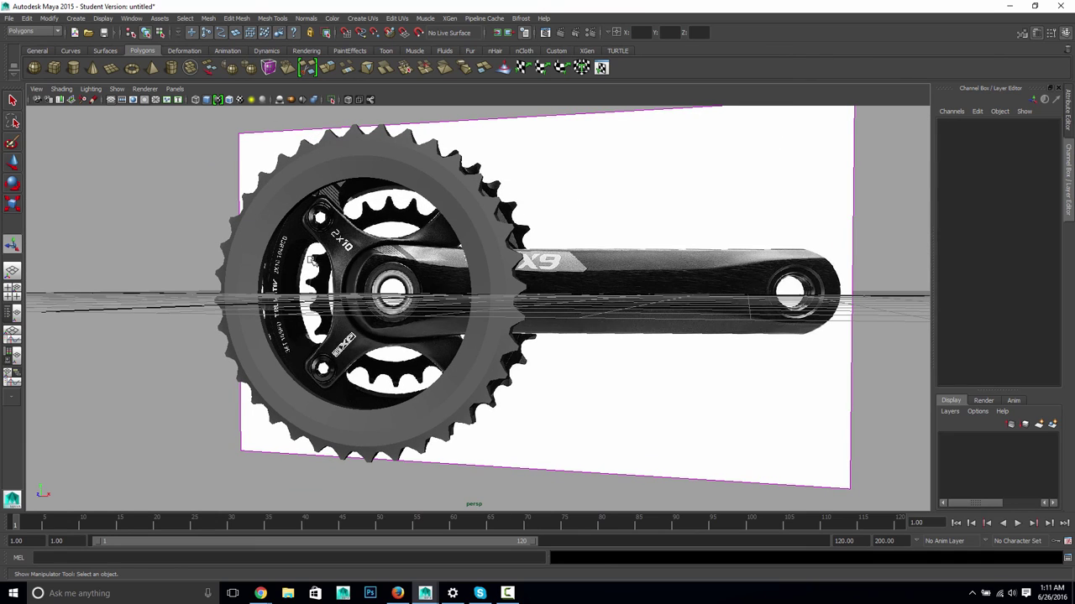